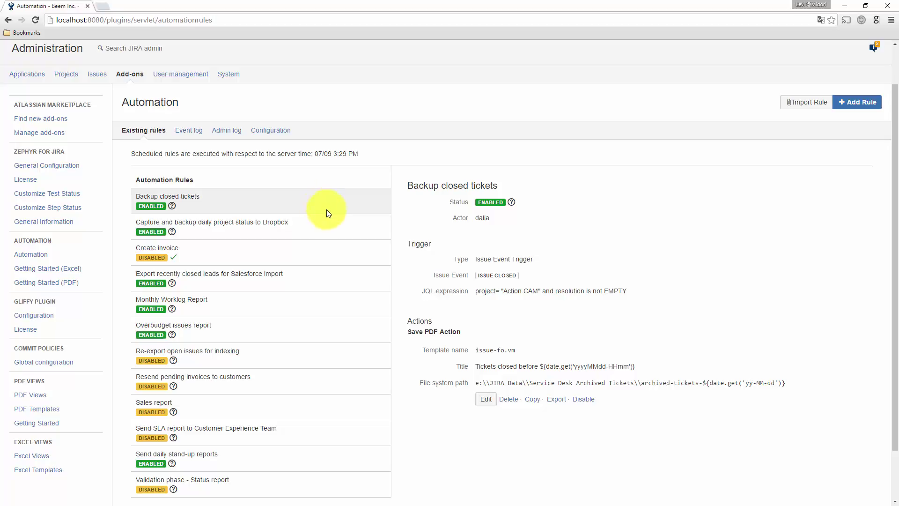
Review the Overbudget issues report and Send daily stand-up reports rules, then start a new rule.
click(315, 332)
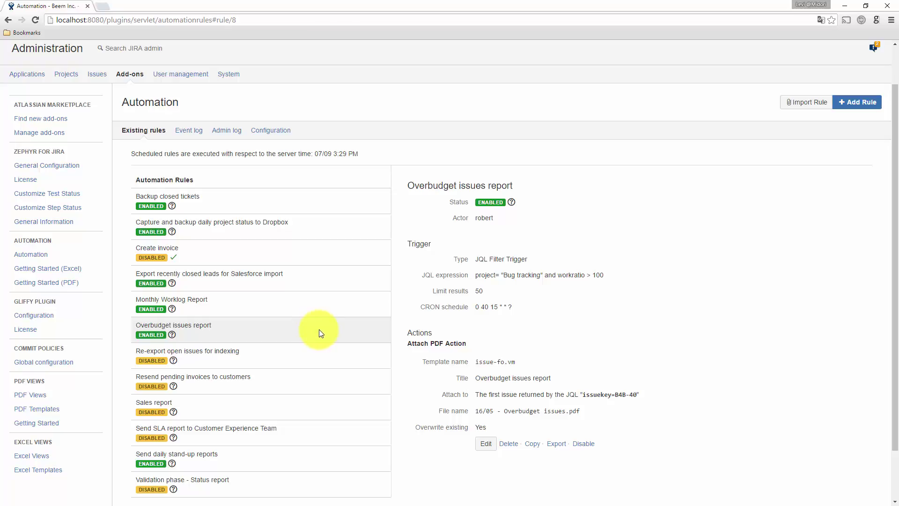
scroll(320, 330, down, 2)
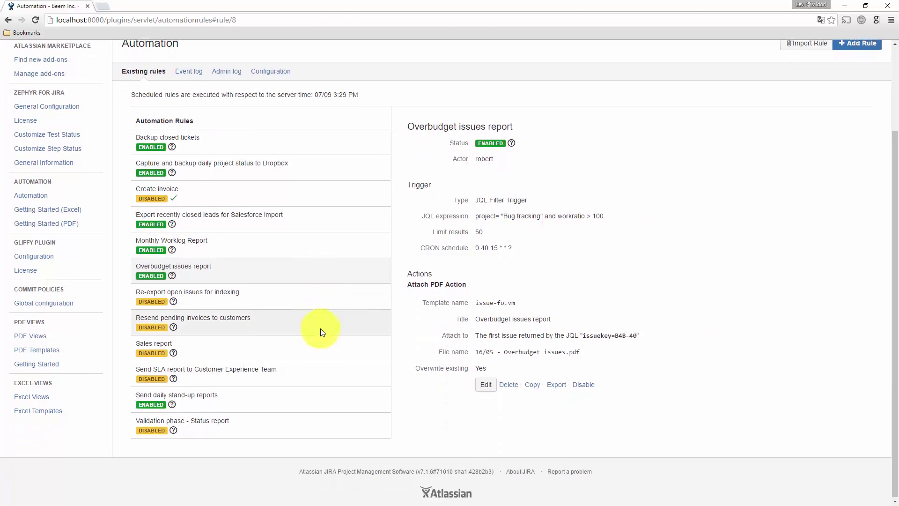
click(305, 401)
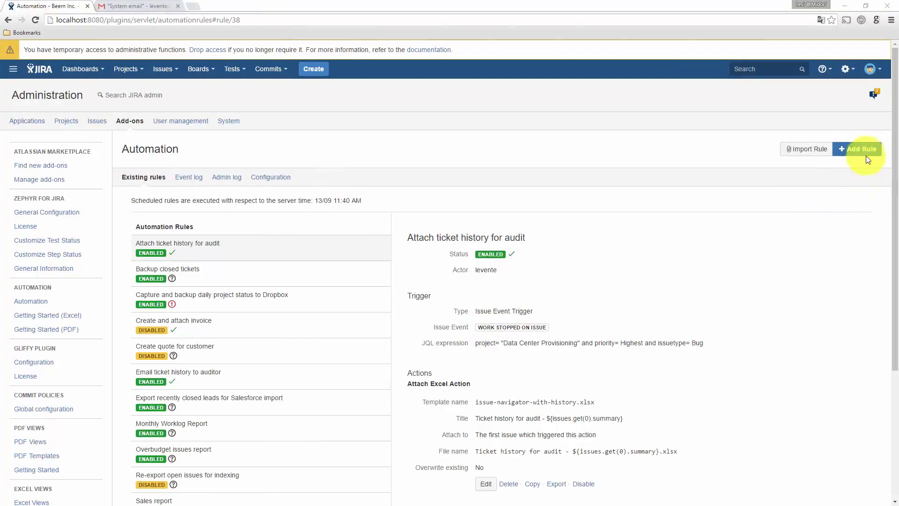
click(866, 151)
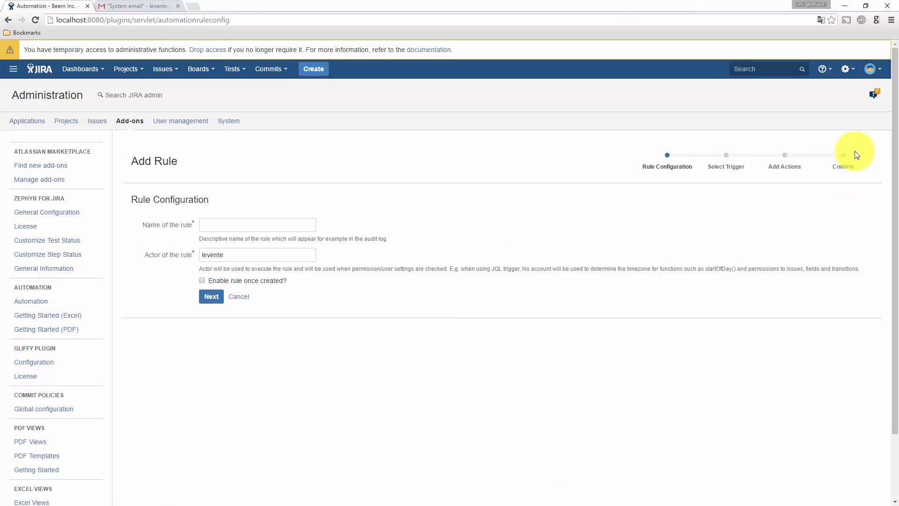
Name the new rule 'Send daily pending invoices report' and enable it.
click(239, 219)
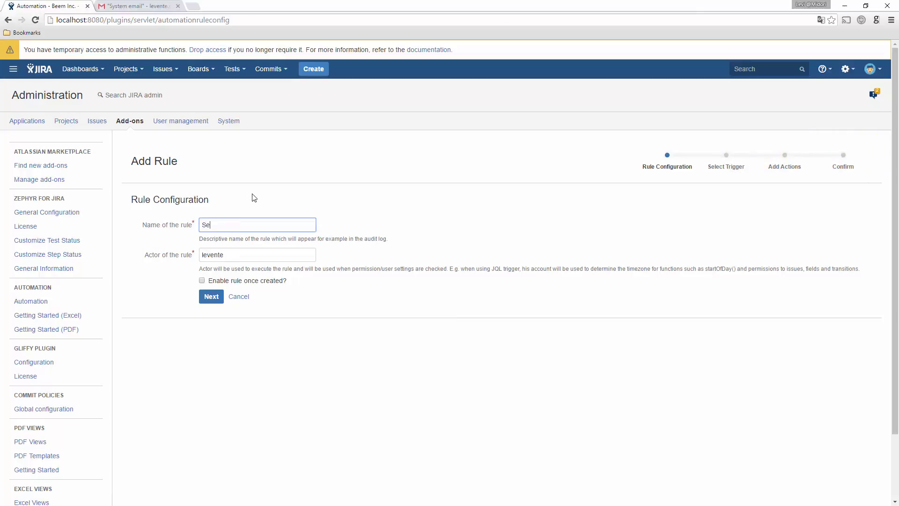
text(Send daily pending invoices report)
click(202, 280)
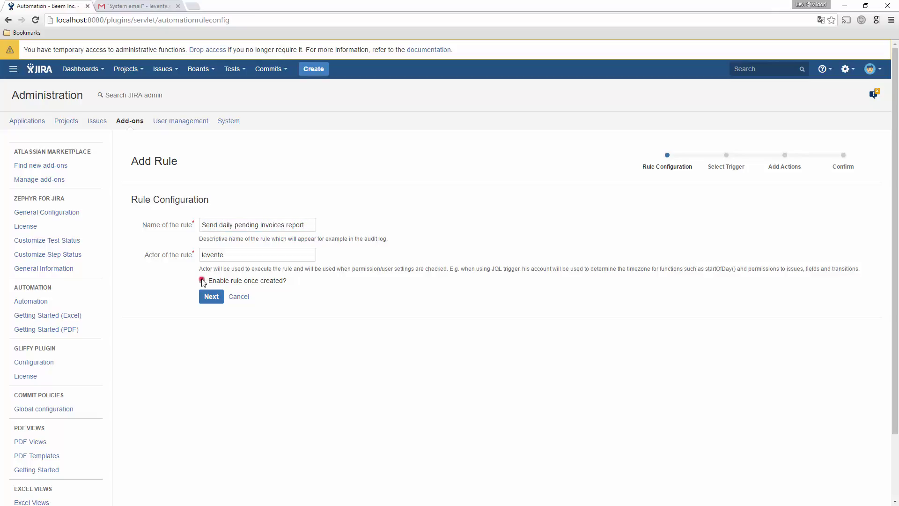
click(211, 296)
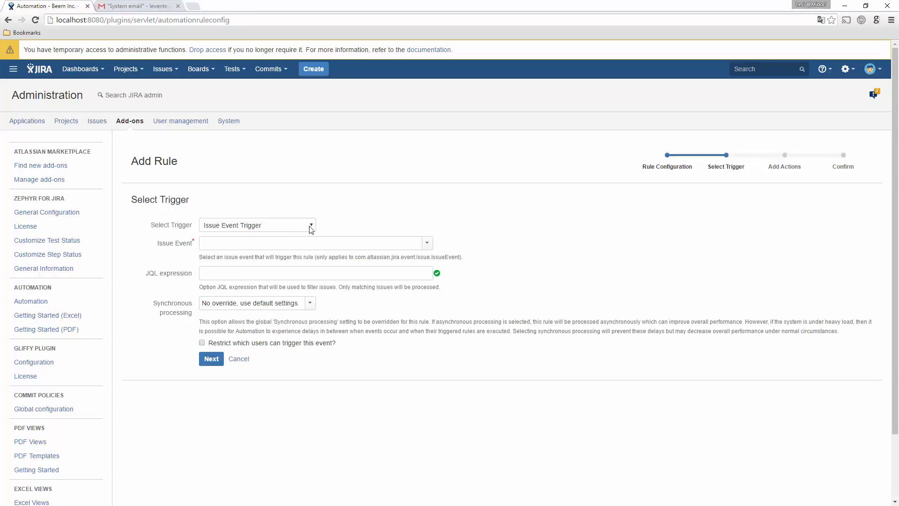
Use a JQL Filter Trigger running weekdays at 6:00 on project Creative Websites.
click(311, 228)
click(297, 254)
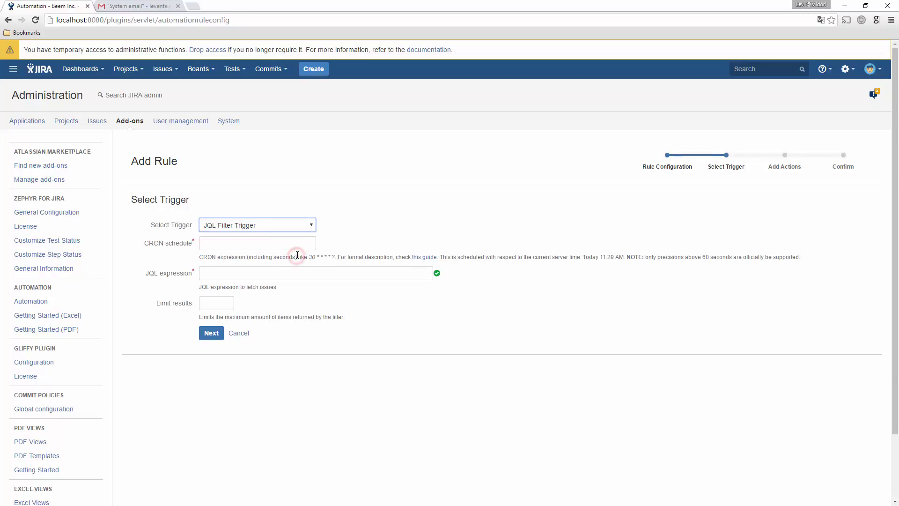
click(297, 242)
text(0 0 6 ? * MON-FRI *)
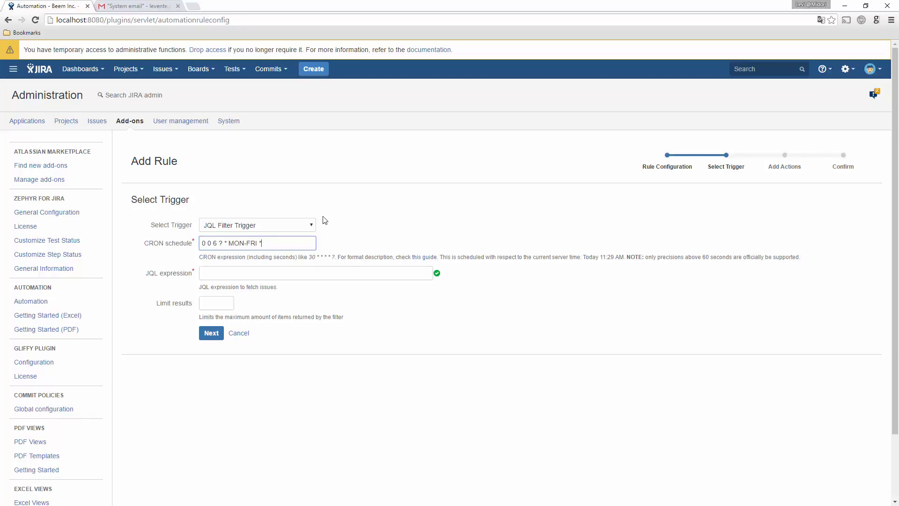
click(285, 269)
text(project=)
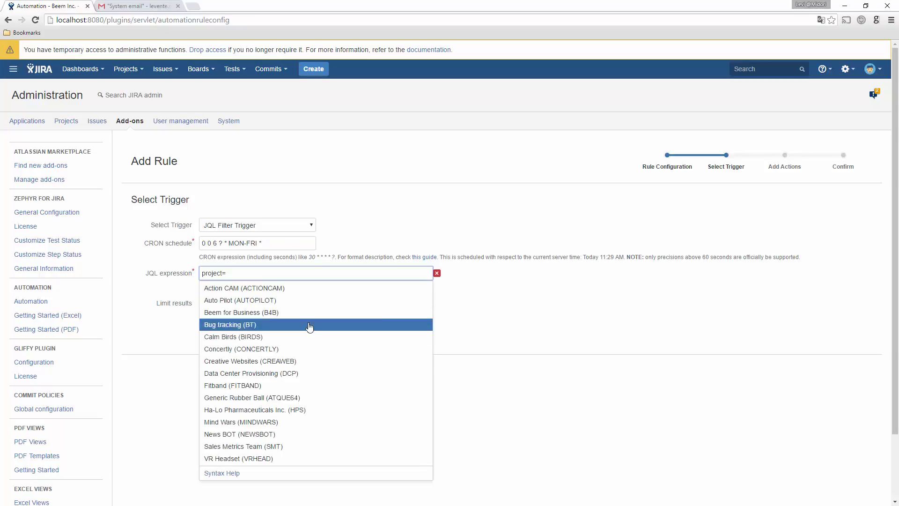
click(311, 325)
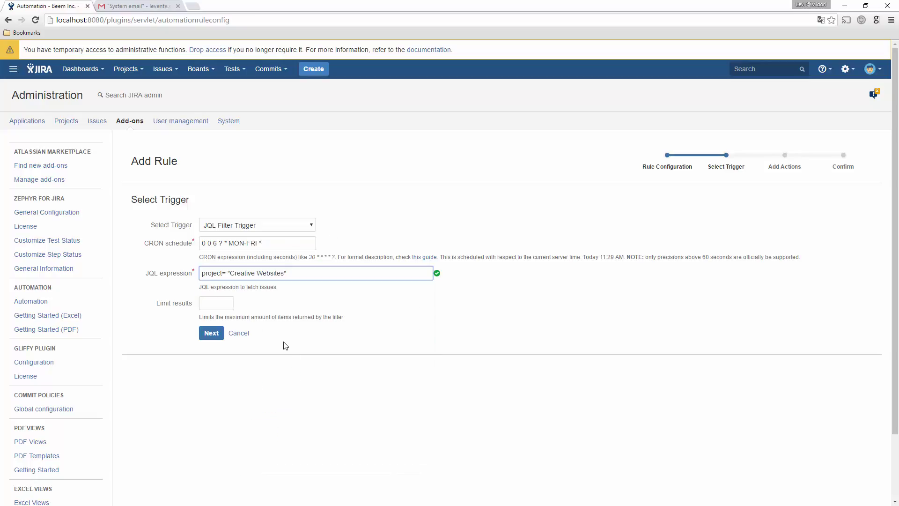
click(211, 333)
click(310, 221)
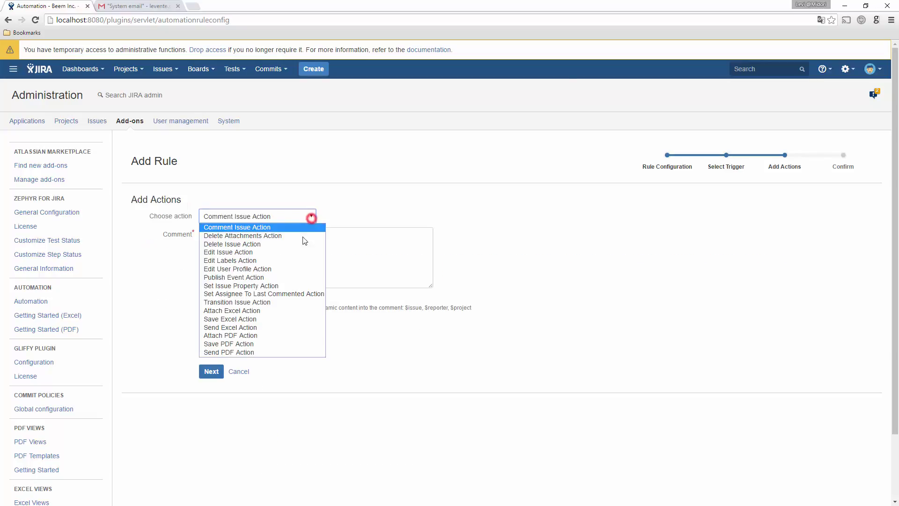
Add a Send PDF Action using template dashboard-fo.vm with PDF title 10400.
click(258, 353)
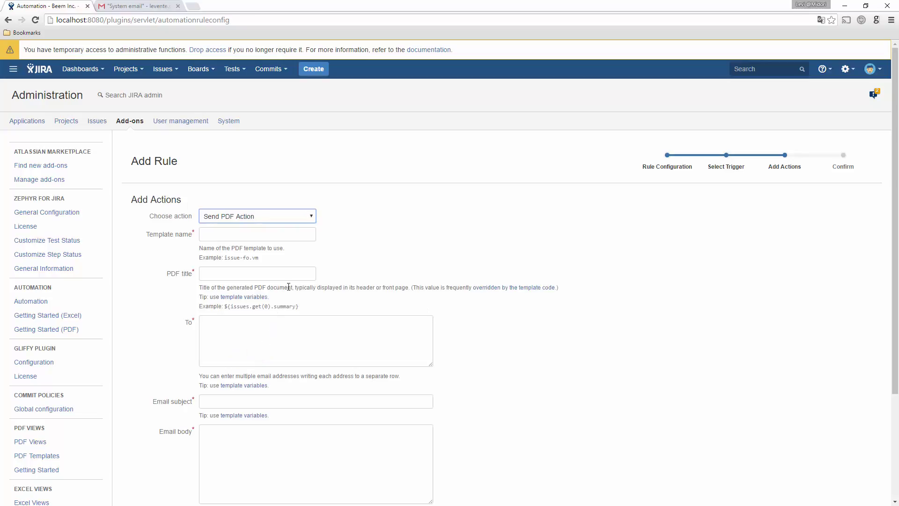
click(306, 238)
text(dashboard-fo.vm)
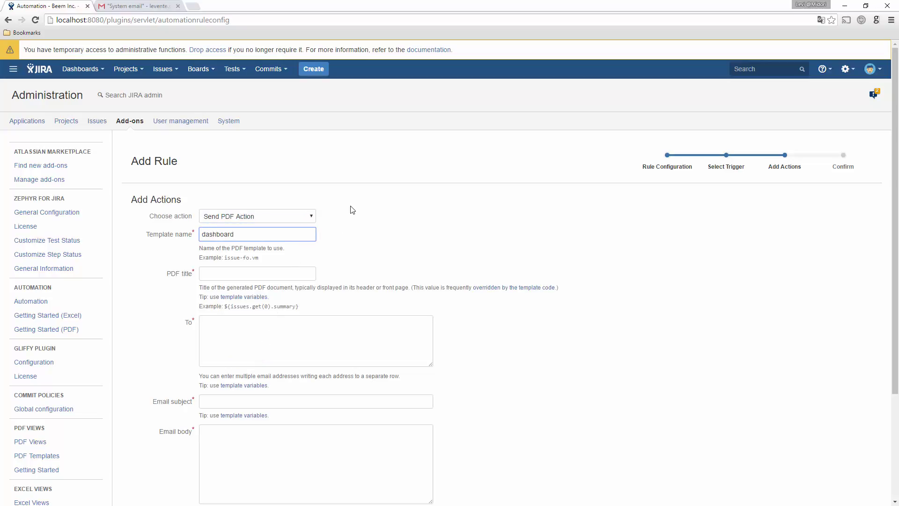
click(302, 273)
text(10400)
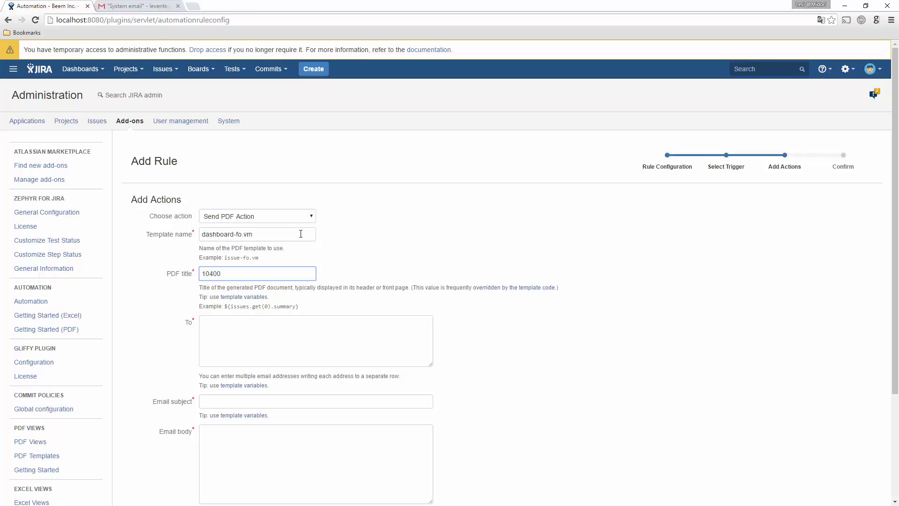
Enter the four recipient e-mail addresses, one per line, in the To field.
click(283, 340)
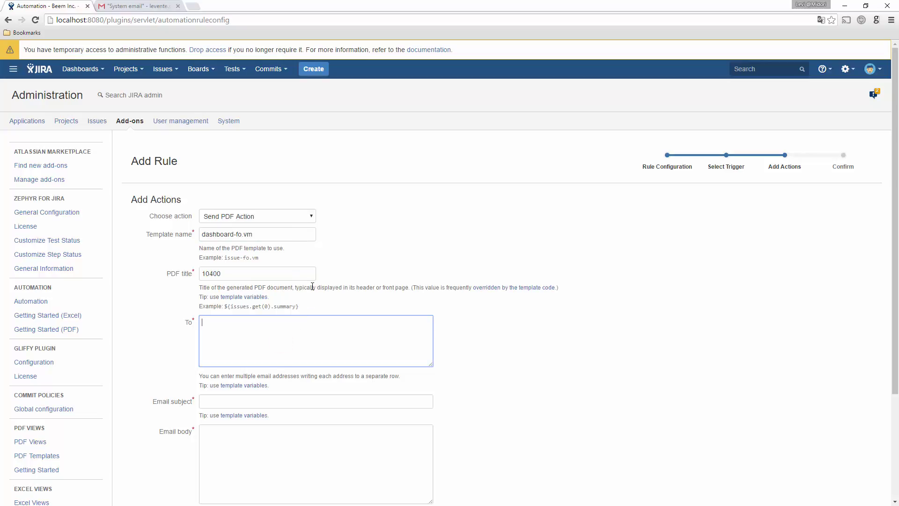
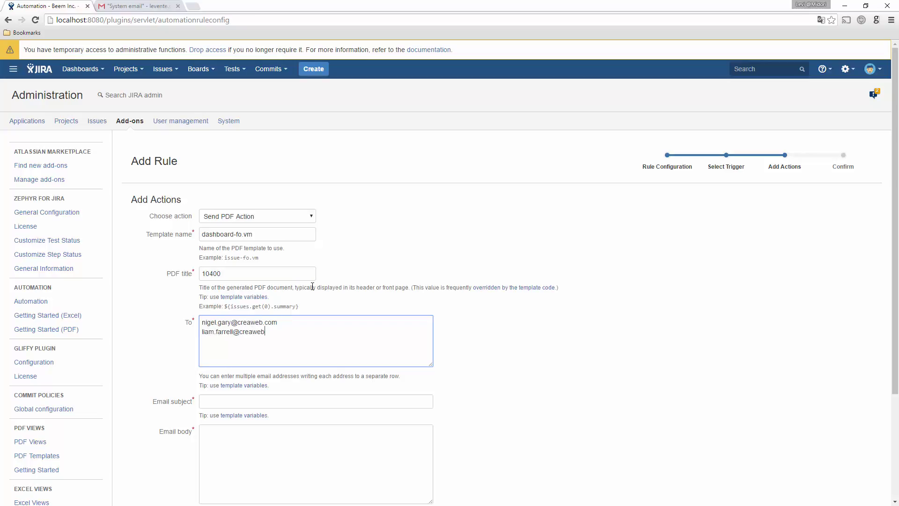
key(Return)
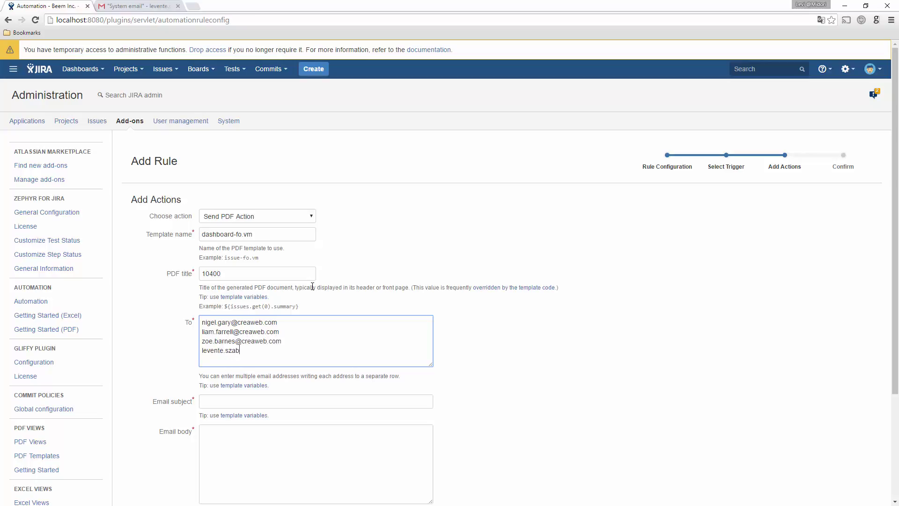
scroll(312, 286, down, 1)
Set the email subject 'Daily pending invoices report' and write the body, closing and sender's signature.
click(301, 354)
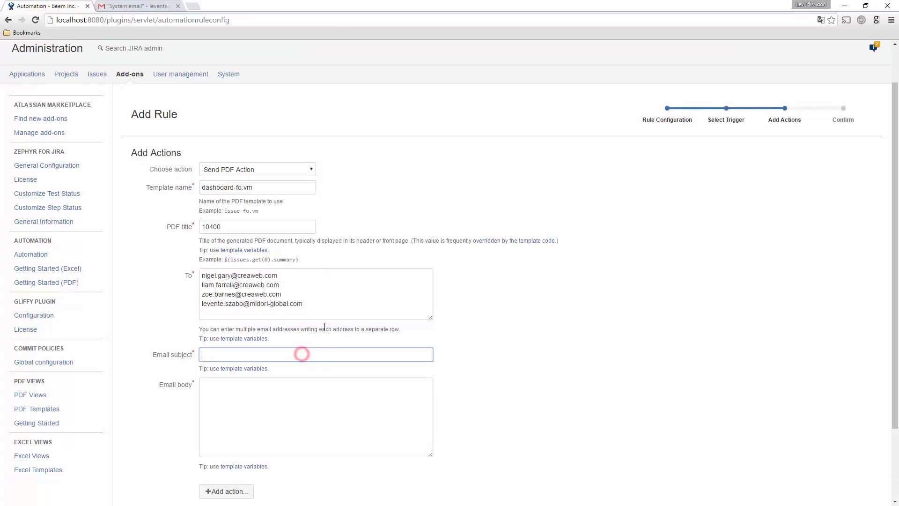
text(Daily pending invoices report)
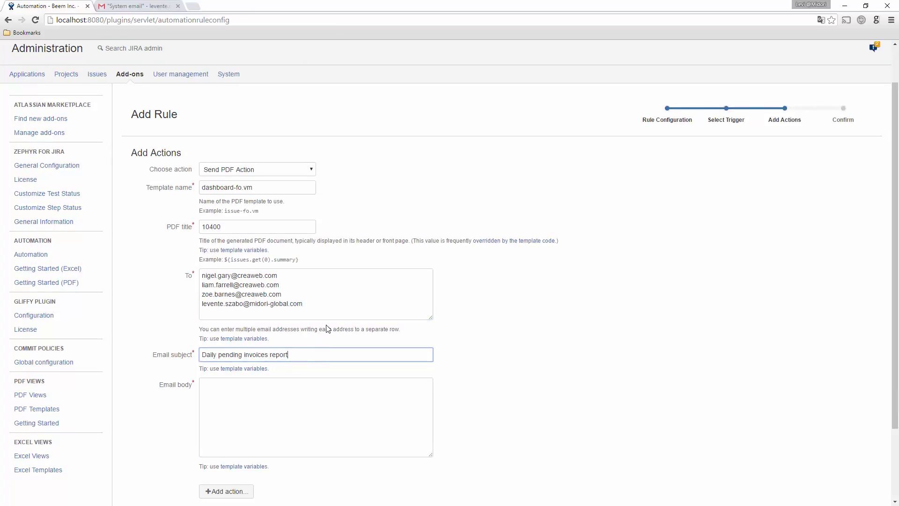
click(303, 400)
text(Good)
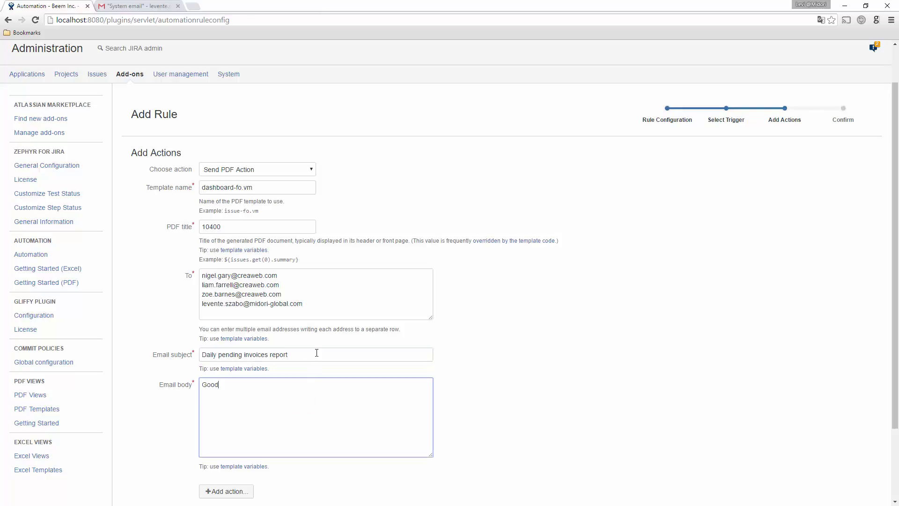
text( morning,  )
text(Find attached the updated list)
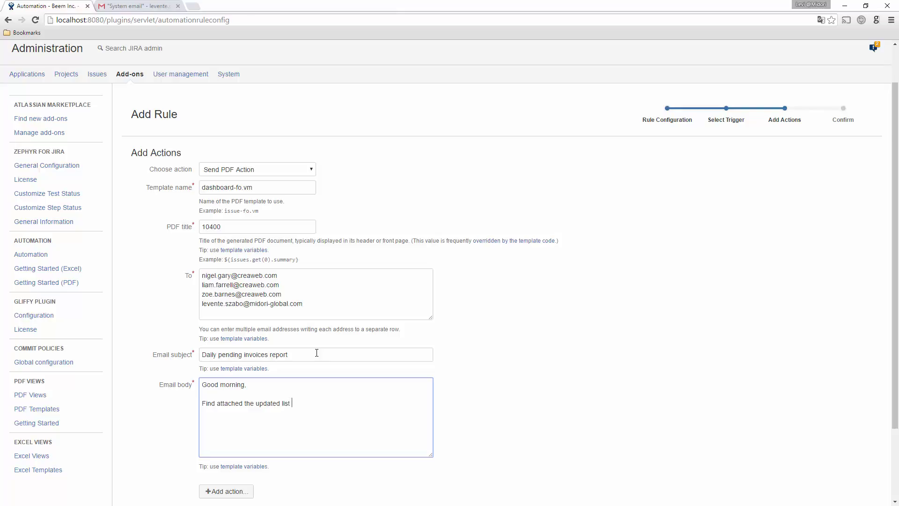
text( of our pending issues. Please check this PDF documen)
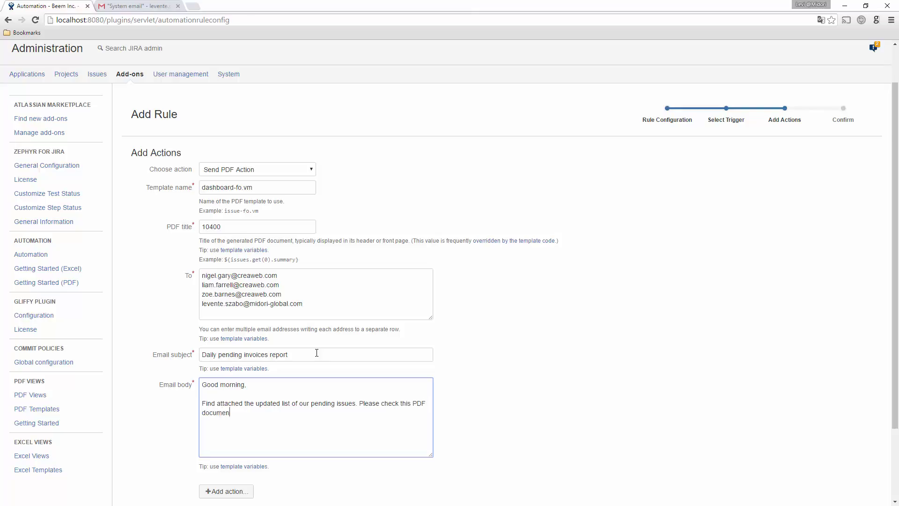
text(t and ping your customers accordingly)
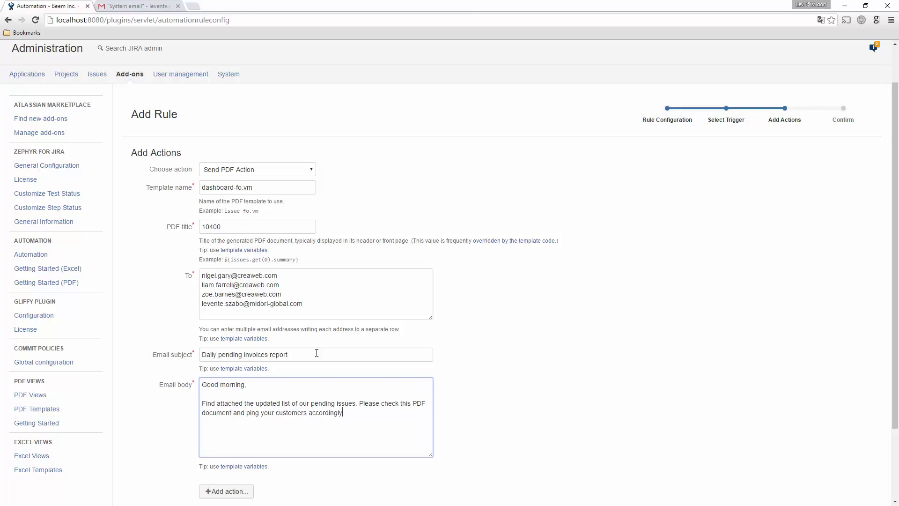
text( starting with the highest value dea)
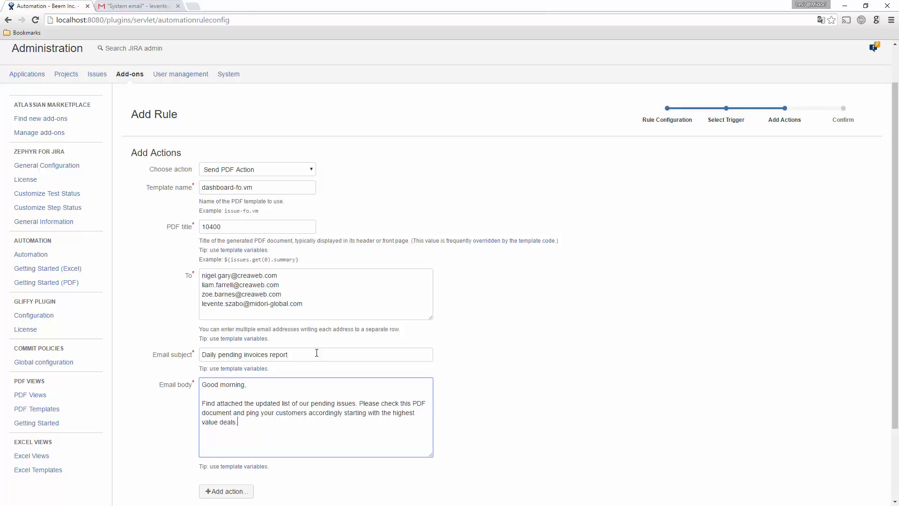
text(ls.)
key(Return)
key(Return)
text(Have an awesome day!)
key(Return)
key(Return)
text(CAr)
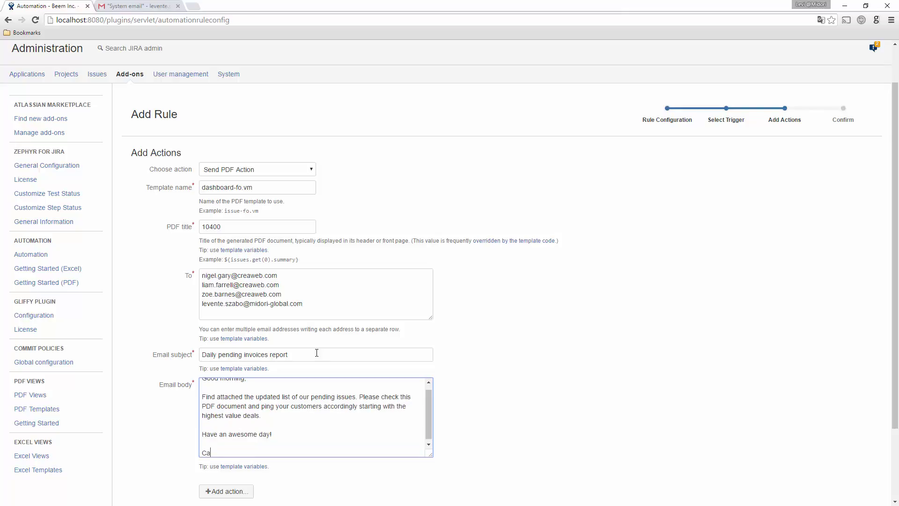
text(rol)
key(Return)
text(- Group Sale)
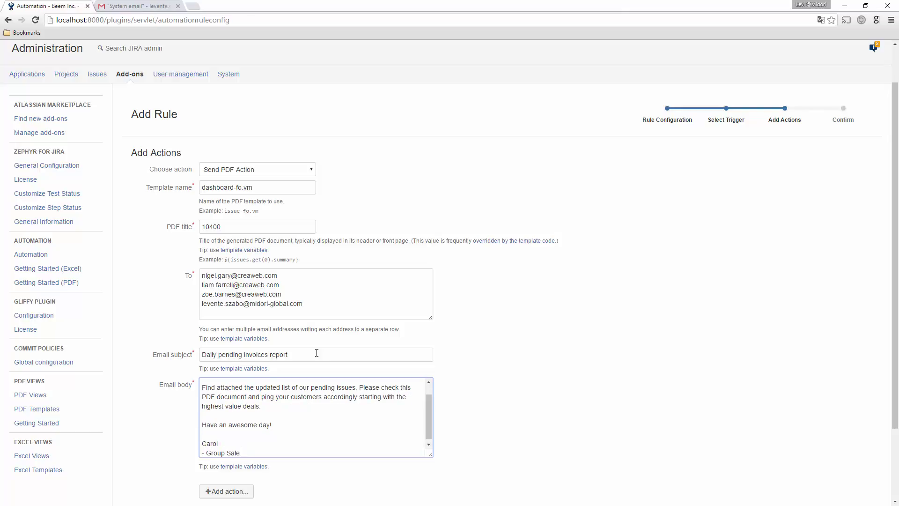
text(s Assistant)
Confirm the rule summary and save the daily pending invoices report rule.
scroll(539, 400, down, 2)
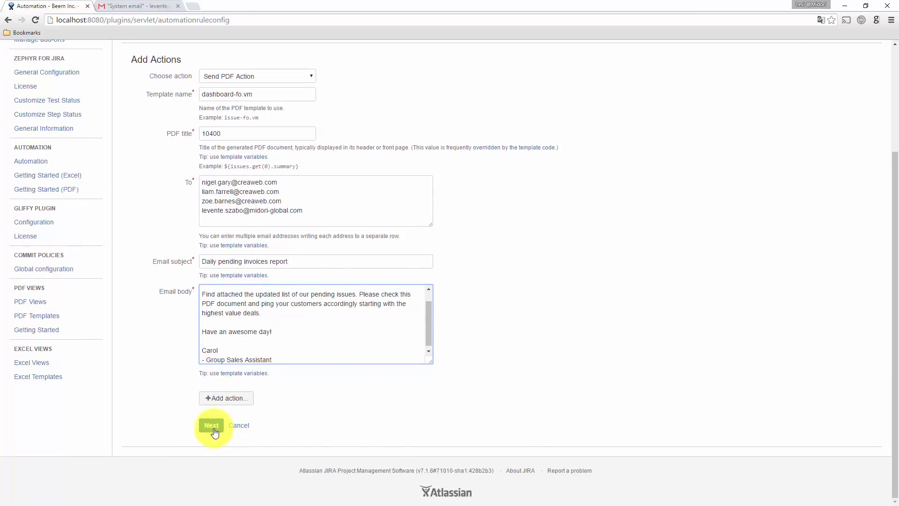
click(212, 426)
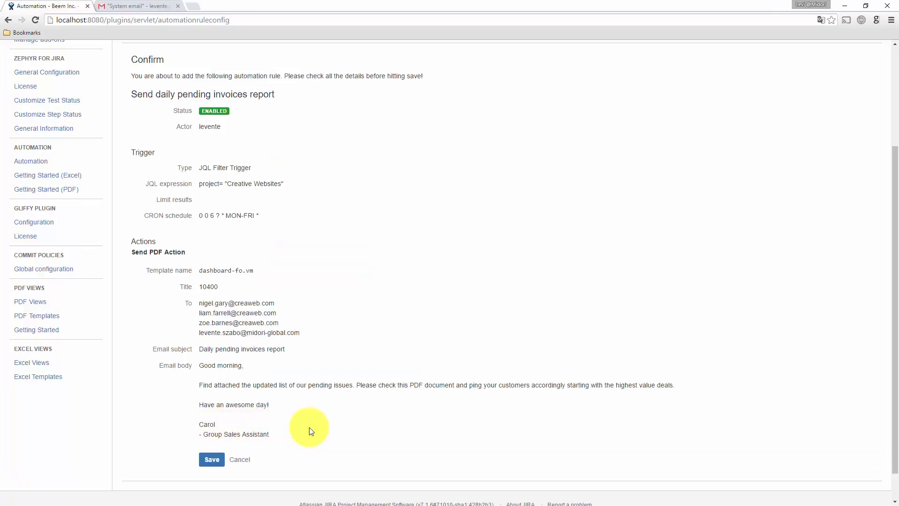
click(219, 461)
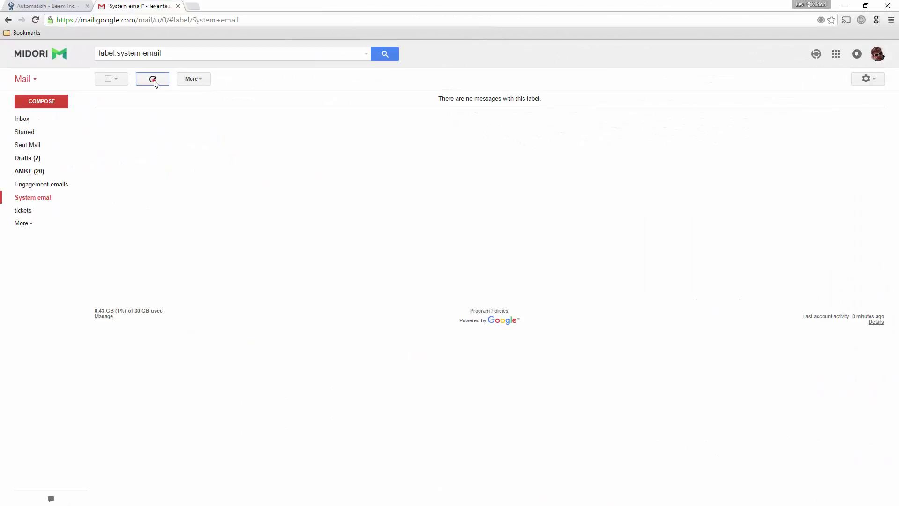
Refresh the mail label, open the Daily pending invoices report email and preview CREAWEB - Pending invoices.pdf.
click(154, 80)
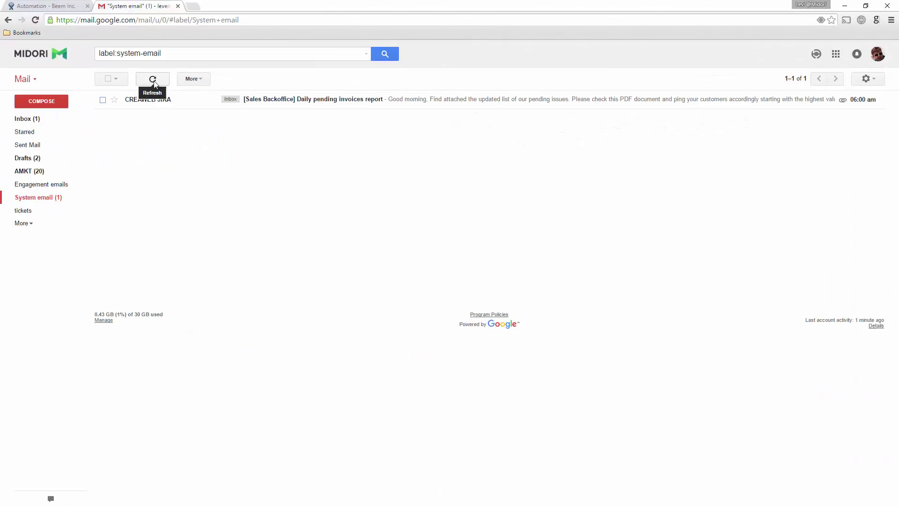
click(319, 101)
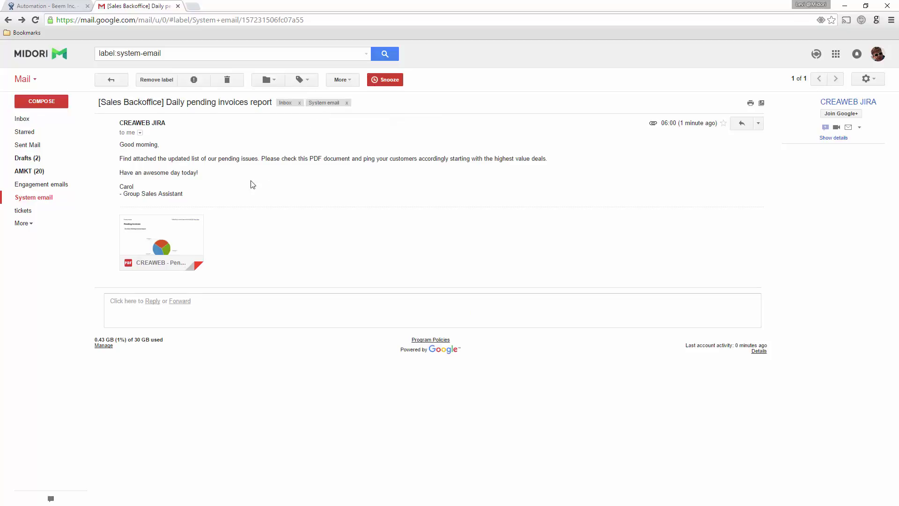
click(185, 232)
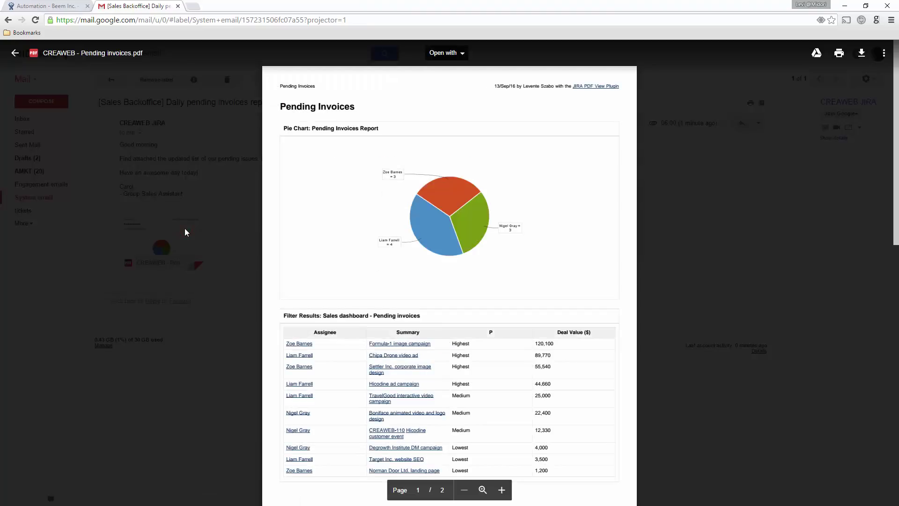
scroll(184, 229, down, 5)
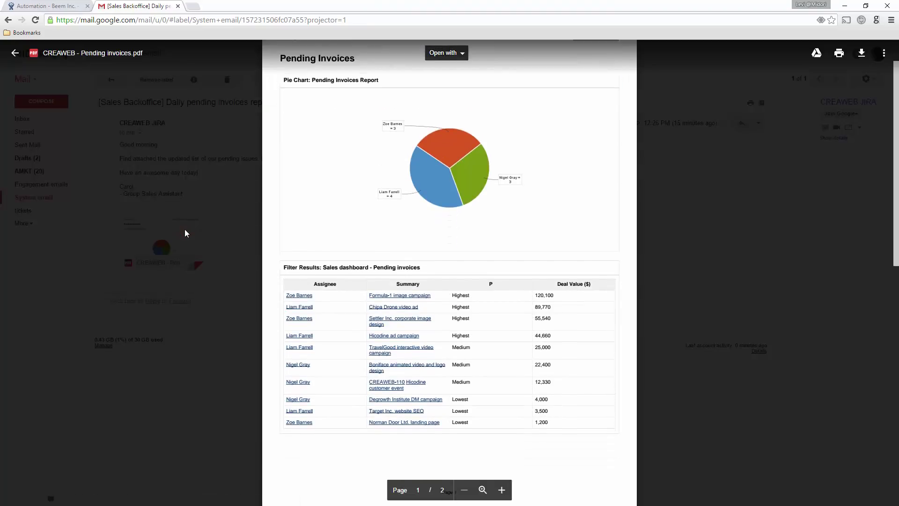
scroll(184, 229, down, 3)
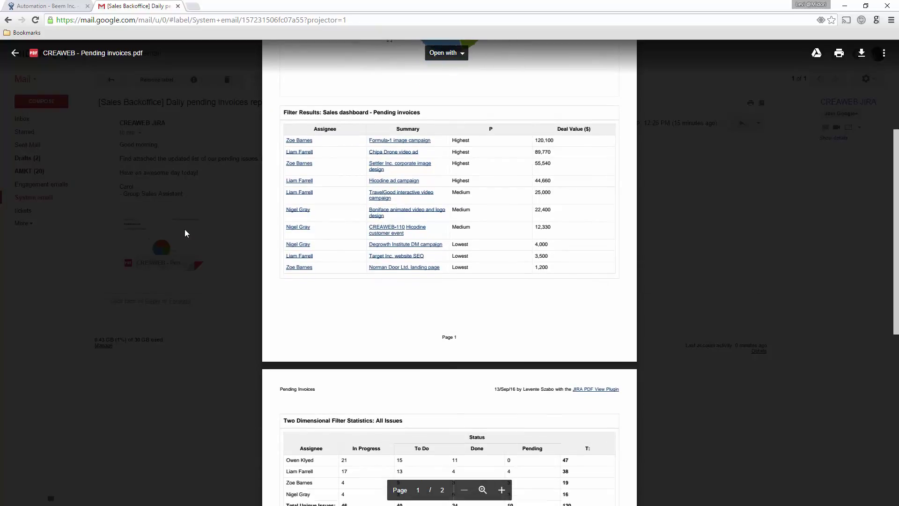
scroll(185, 229, up, 8)
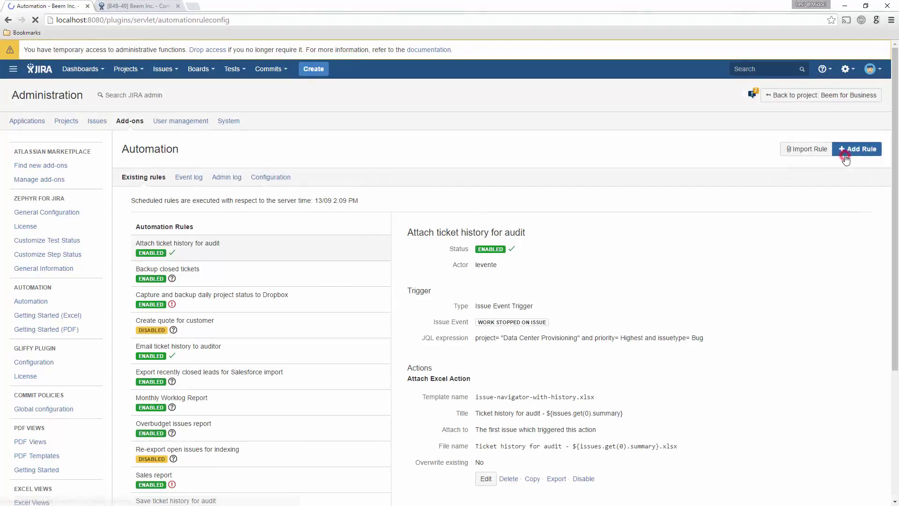
Start a new rule named 'Create and attach invoice' and enable it.
click(846, 150)
click(304, 225)
text(Create)
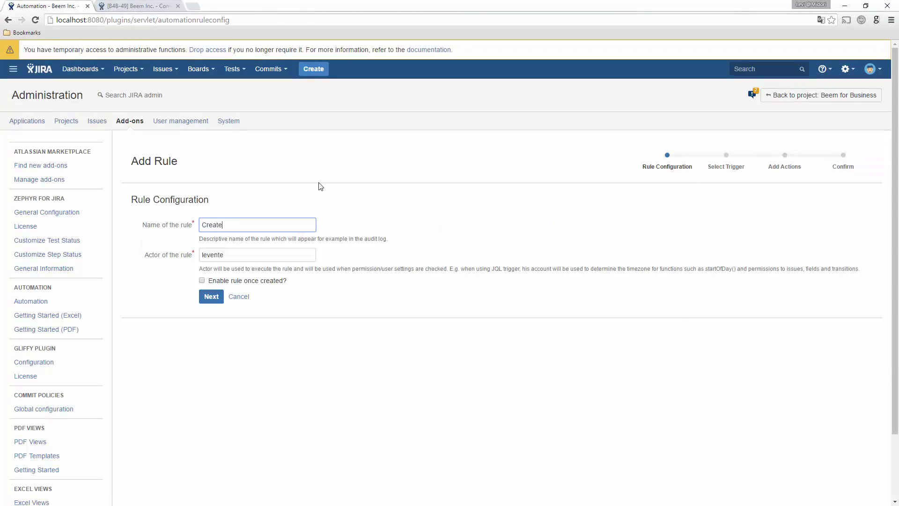
text( and attach invoice)
click(202, 281)
click(212, 297)
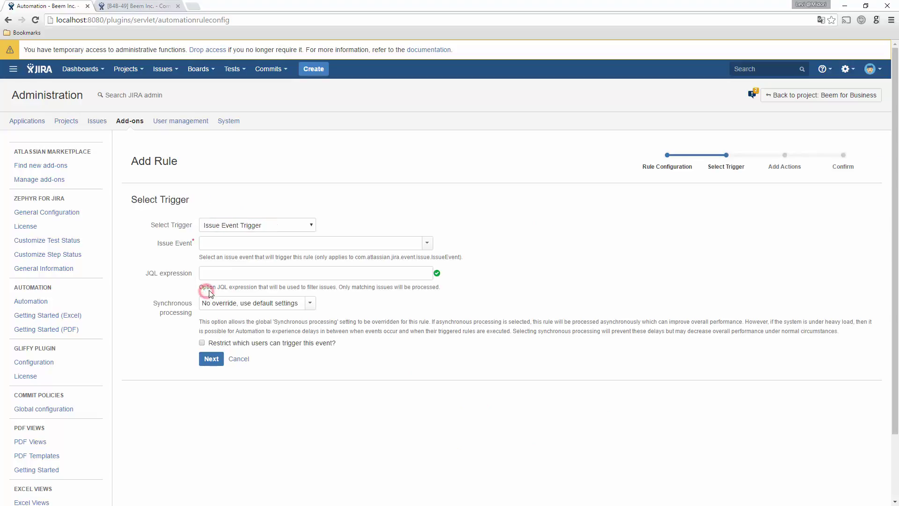
Trigger the rule on Issue Resolved events for project Beem for Business.
click(427, 244)
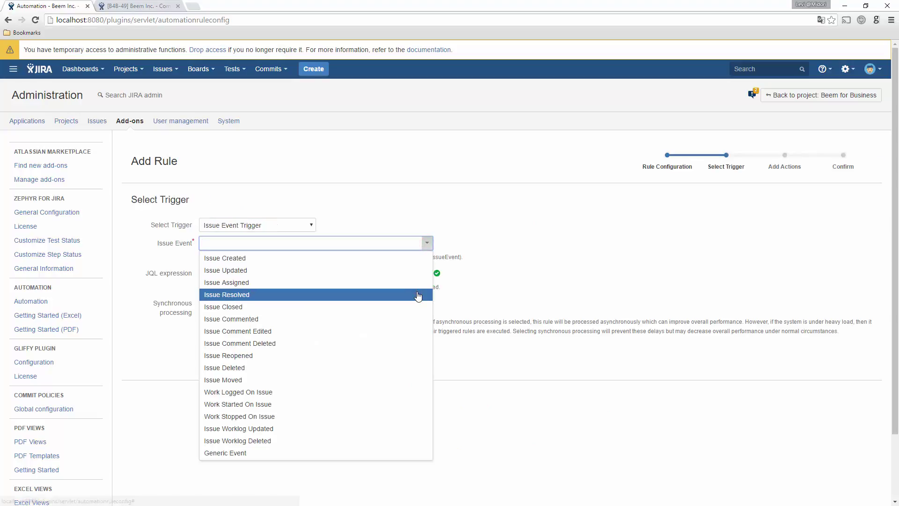
click(418, 293)
click(417, 278)
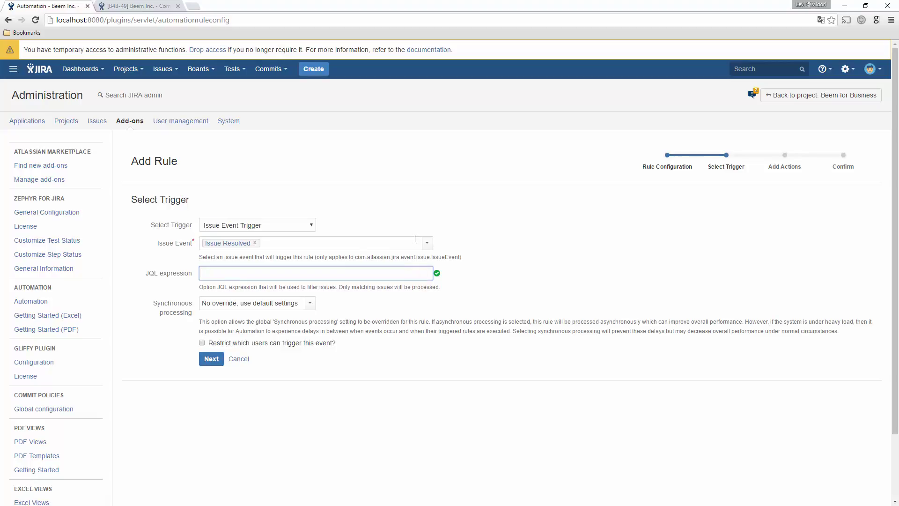
text(project =)
click(388, 311)
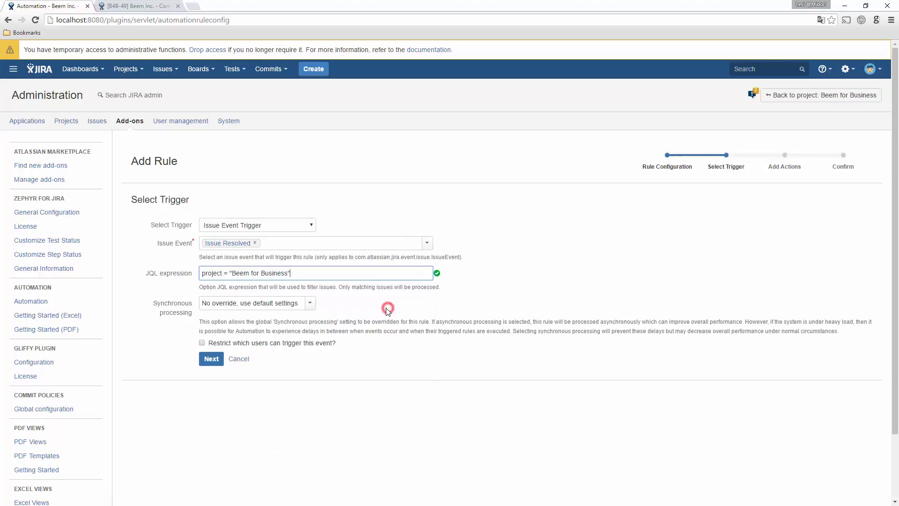
click(211, 359)
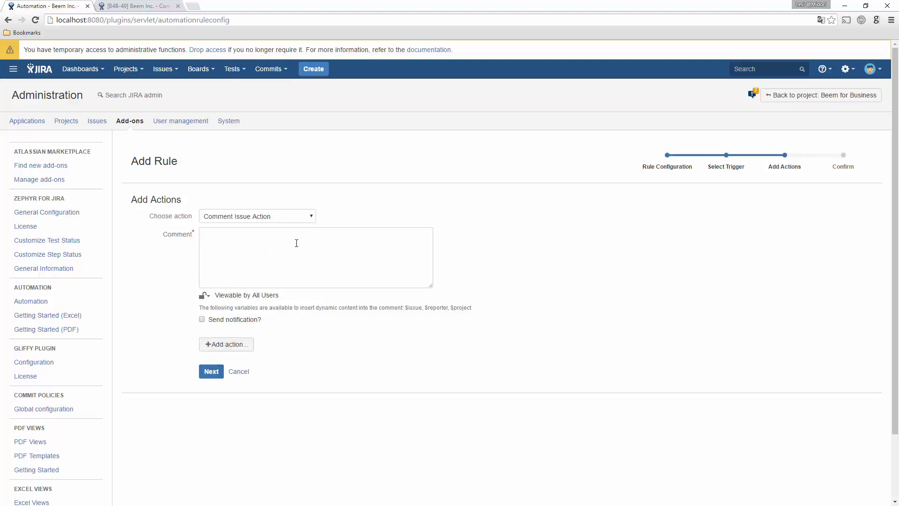
Add an Attach PDF Action with a 'times' template and title 'Invoice for ${issues.get(0).summary}'.
click(311, 216)
click(269, 336)
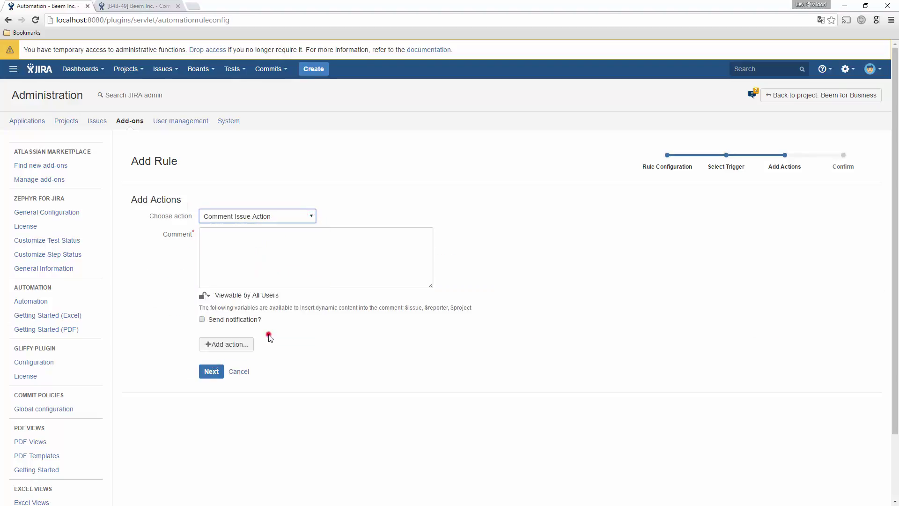
click(277, 235)
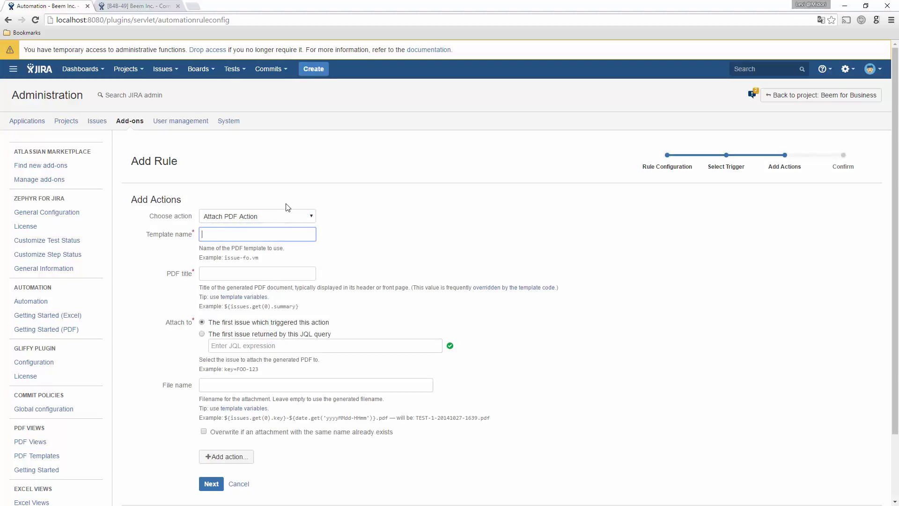
text(timesheet-fo.vm)
click(261, 273)
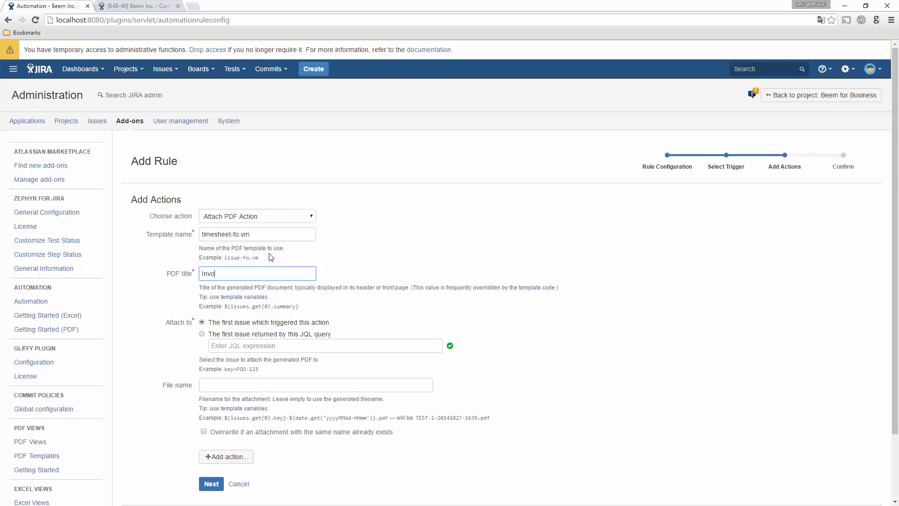
text(Invoice for ${issues.get(0).summary})
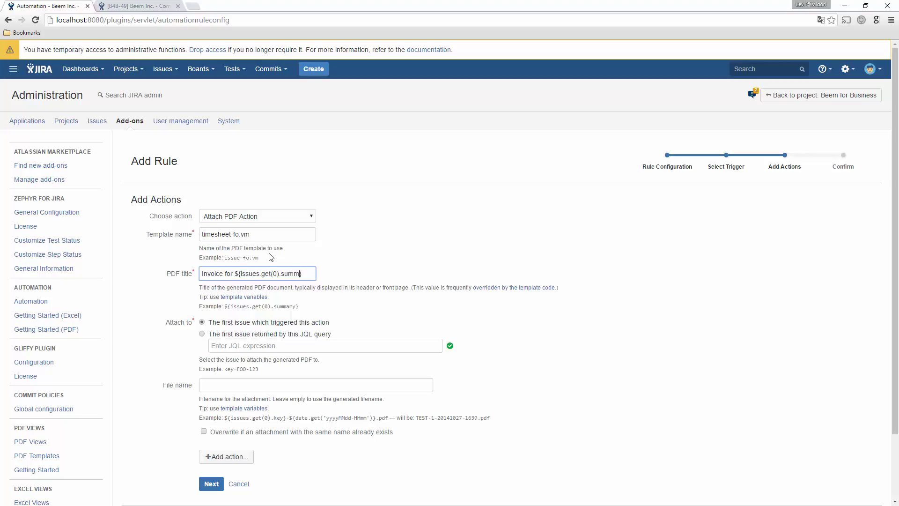
Set an issue-based attachment file name, allow overwriting, and save the rule.
click(212, 381)
text(${i)
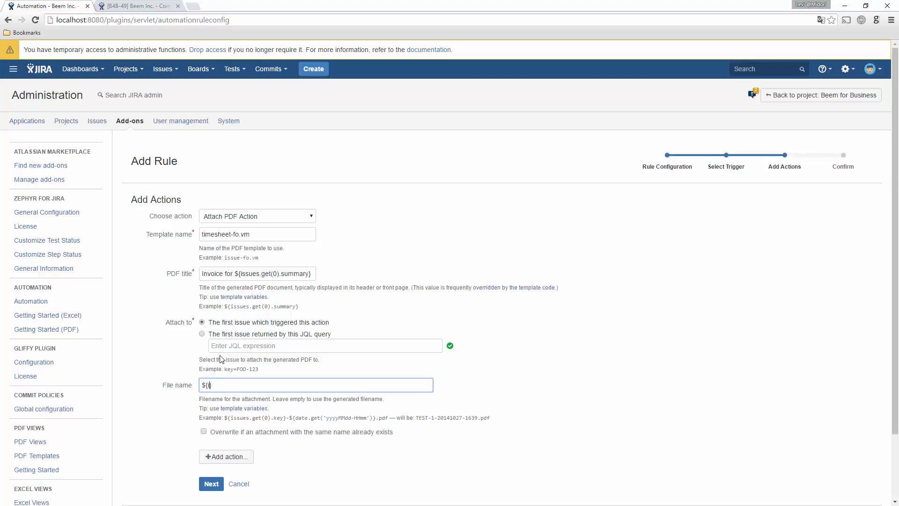
text(ssues.get(0).key} - invoice.pdf)
click(204, 431)
click(208, 484)
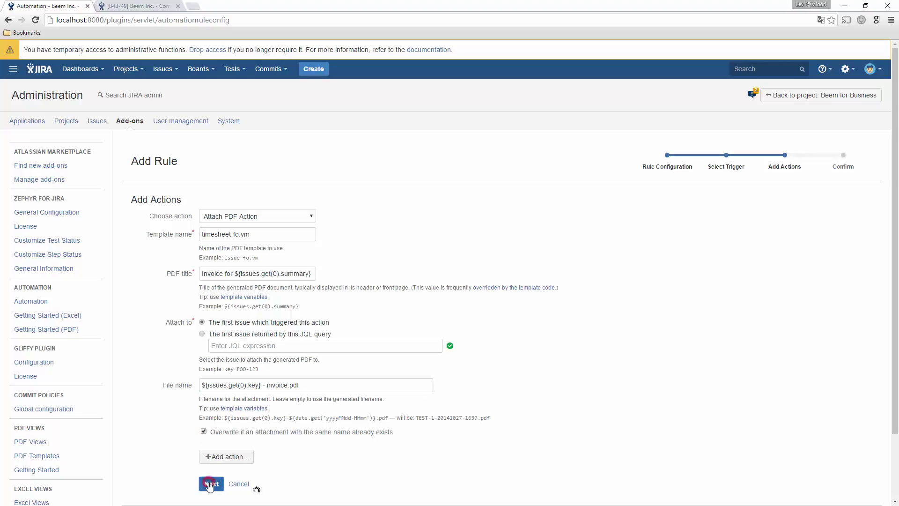
scroll(211, 485, down, 1)
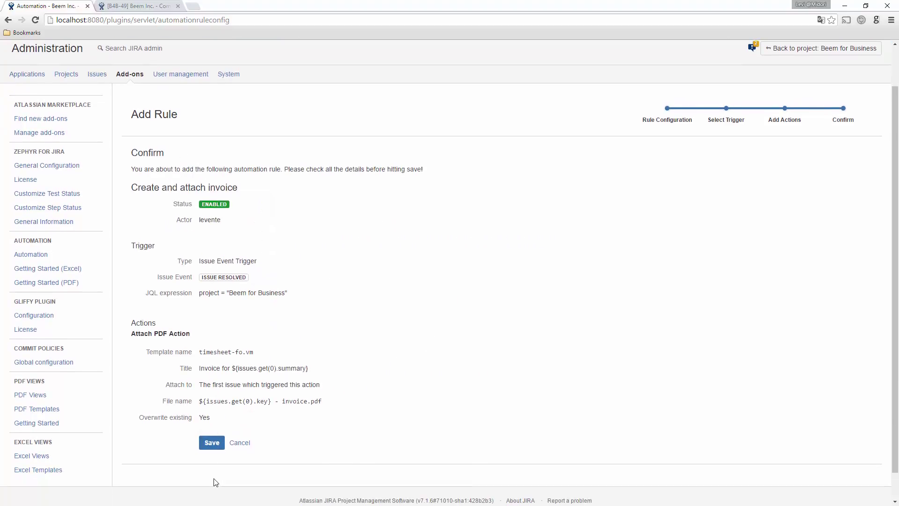
click(217, 443)
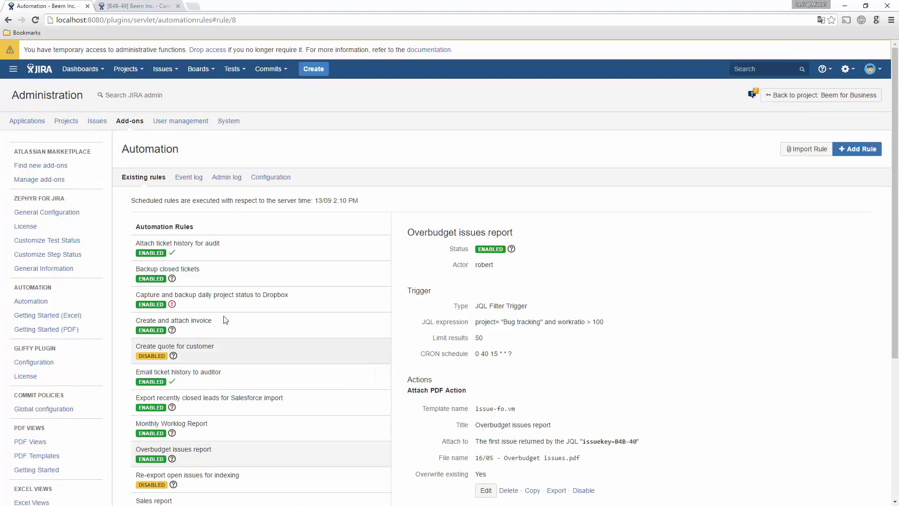
click(153, 4)
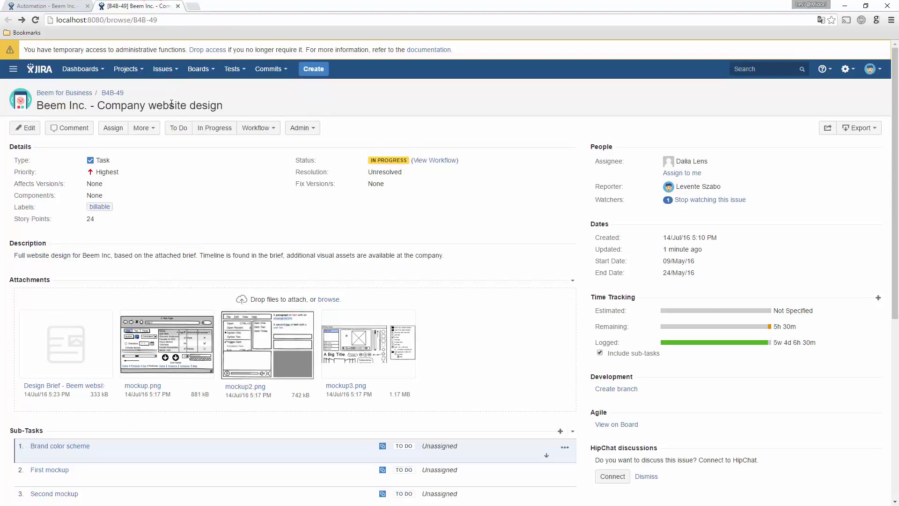
Resolve B4B-49 as Done and preview its generated B4B-49 - invoice.pdf attachment.
click(240, 127)
click(239, 143)
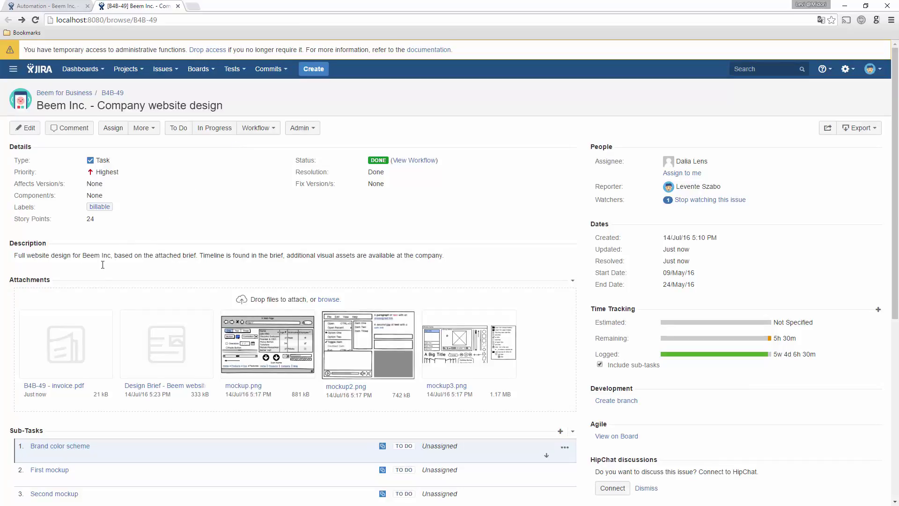
click(68, 386)
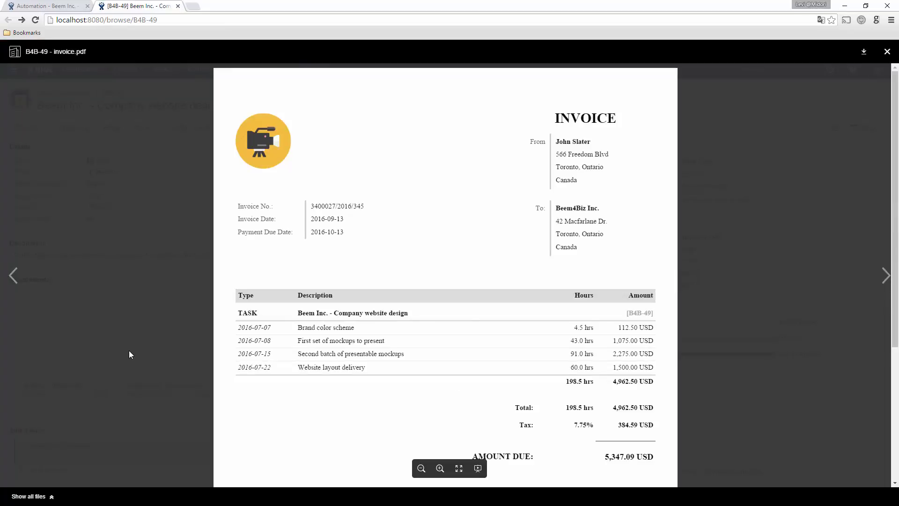
scroll(129, 350, down, 1)
scroll(130, 355, down, 1)
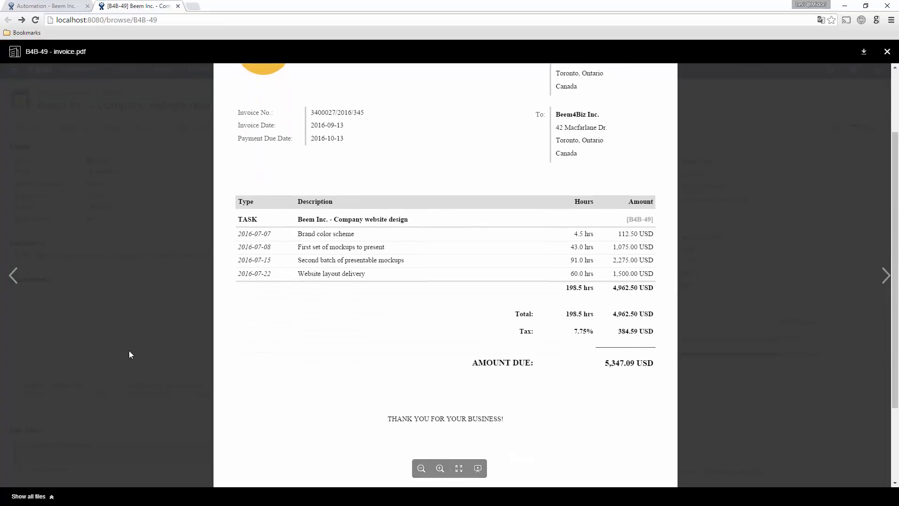
scroll(131, 355, up, 2)
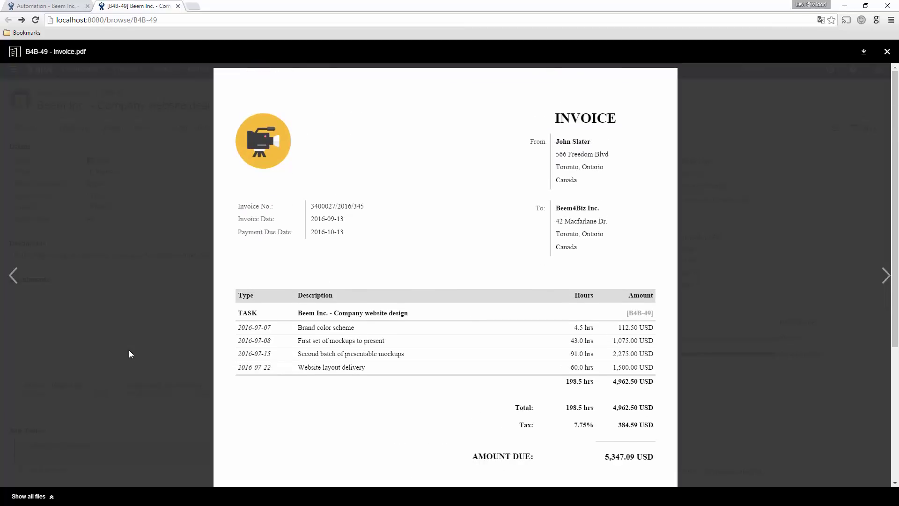
click(129, 351)
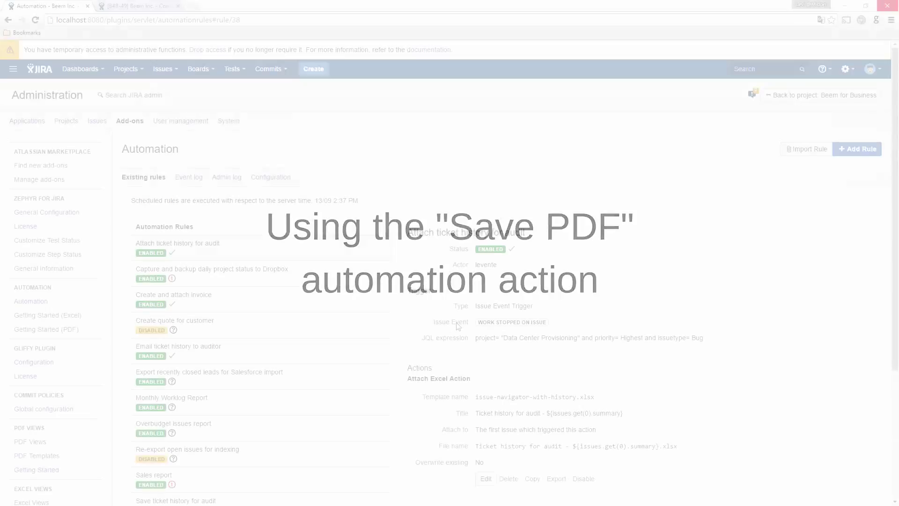
Start a new rule named 'Backup closed issues' and enable it.
click(840, 156)
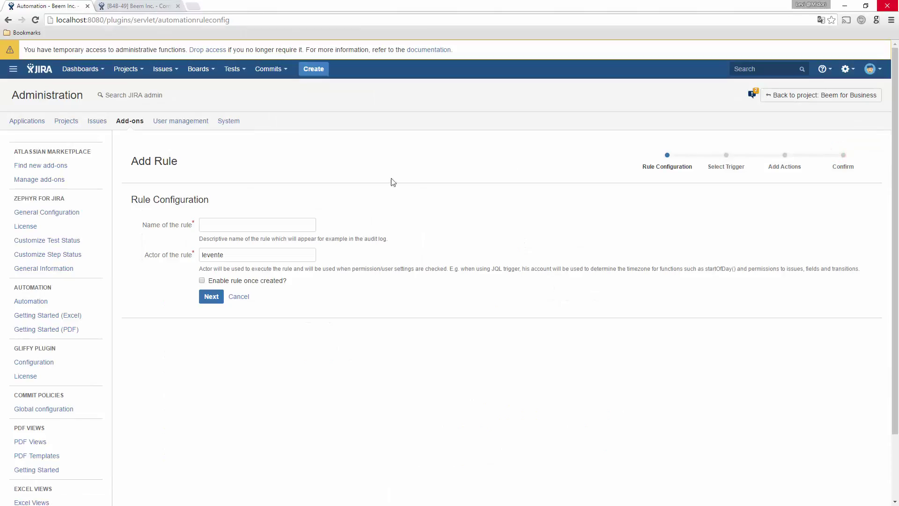
click(291, 222)
text(Backu)
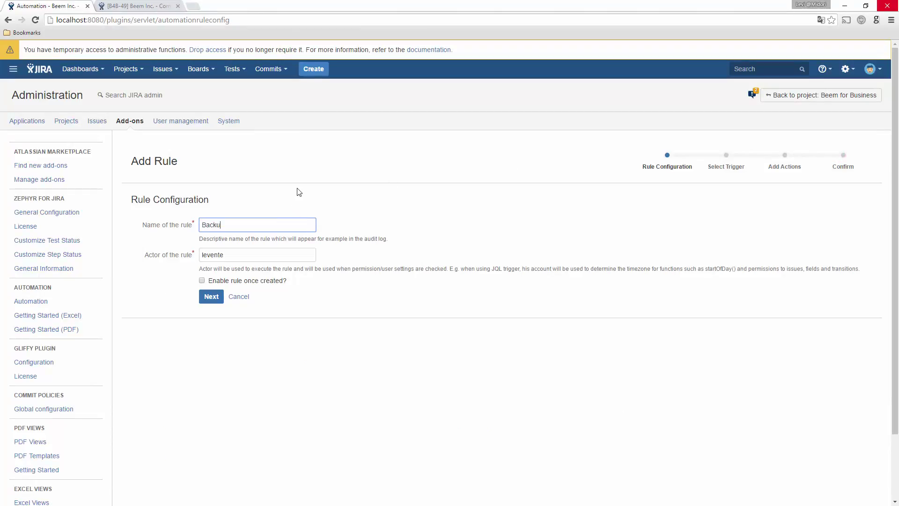
text(p closed issues)
click(202, 280)
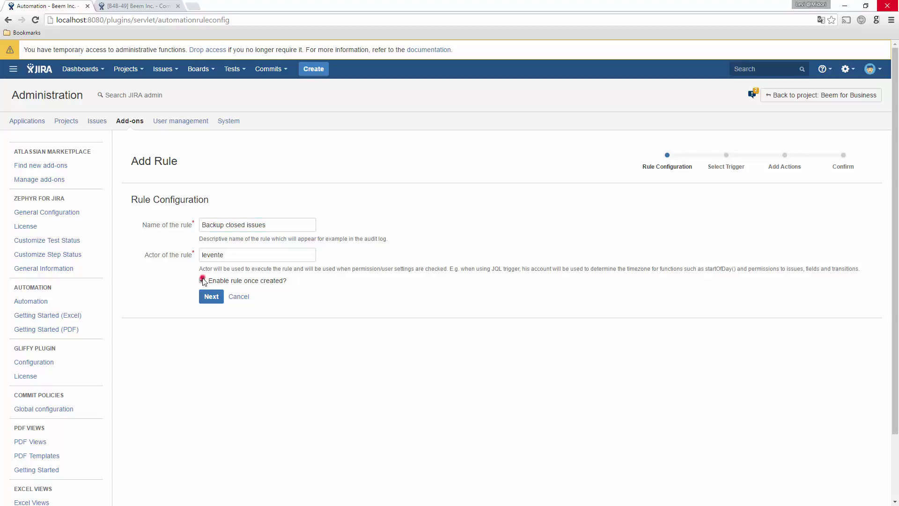
click(206, 296)
Trigger the rule on Issue Closed events for project "Beem for Business".
click(427, 243)
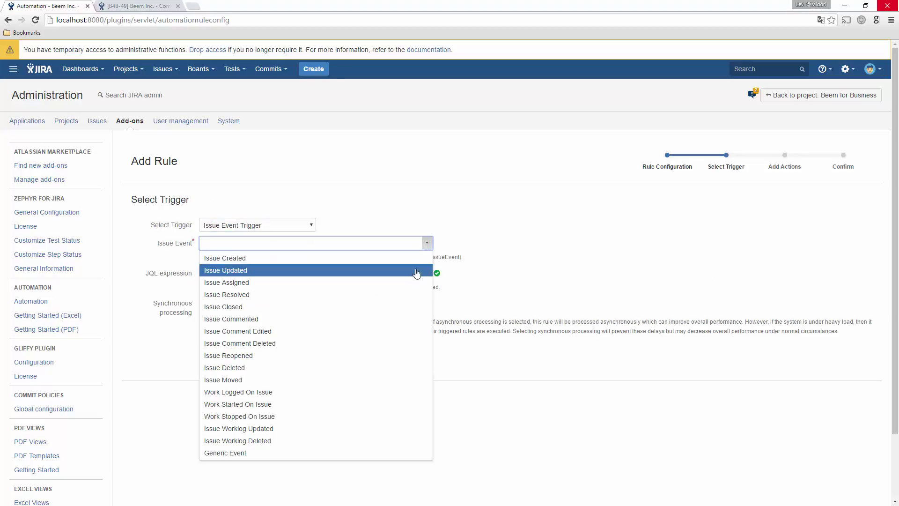
click(404, 307)
click(401, 273)
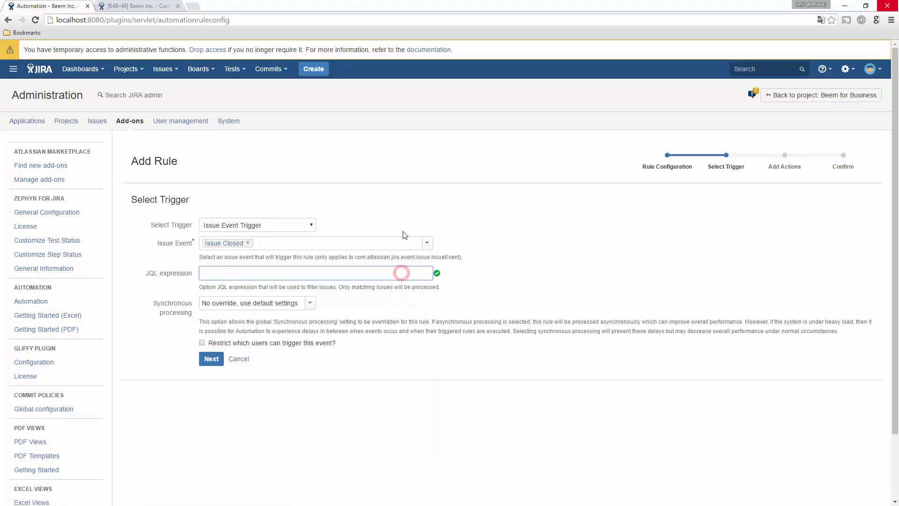
text(project =)
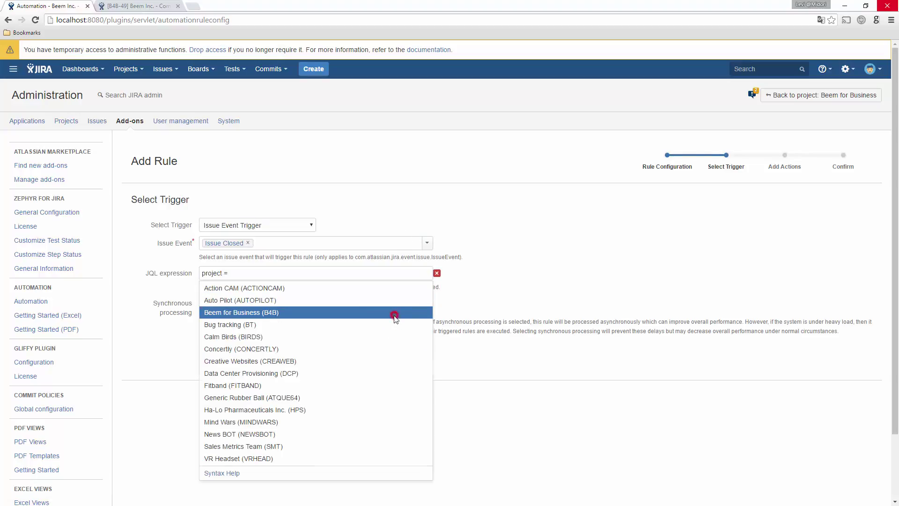
click(395, 313)
click(211, 358)
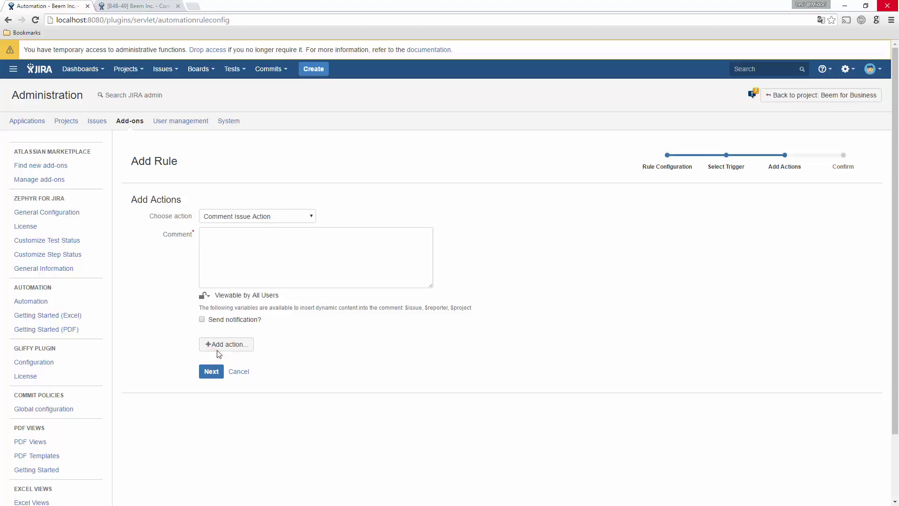
Add a Save PDF Action with template issue-fo.vm and title '${issues.get(0).key} - backup'.
click(311, 216)
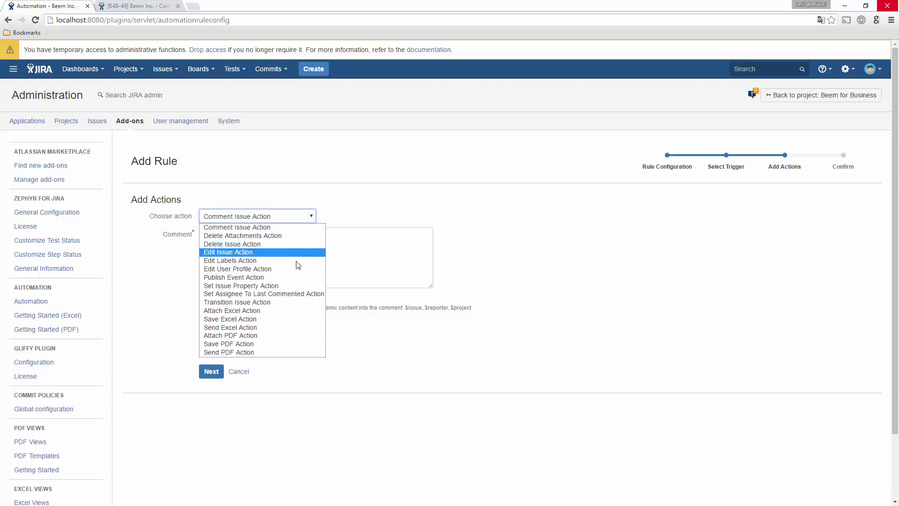
click(280, 343)
click(300, 234)
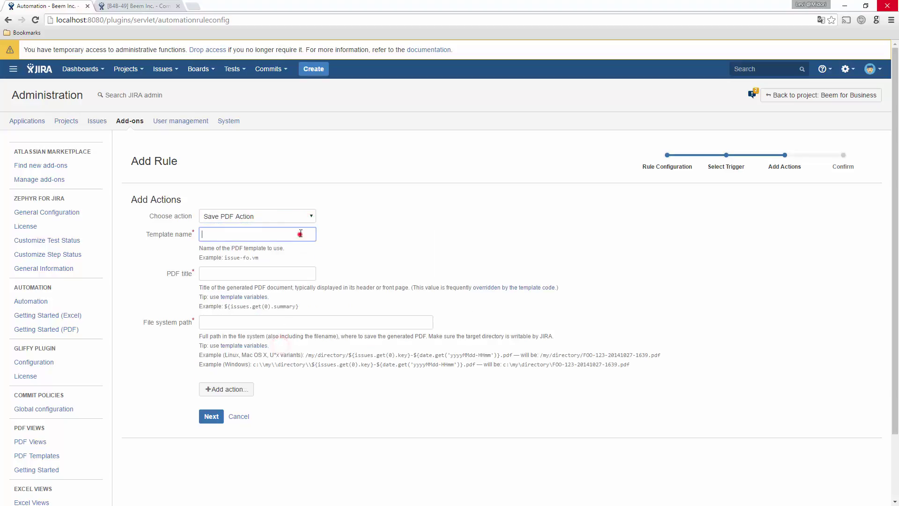
text(issue-fo.vm)
click(256, 274)
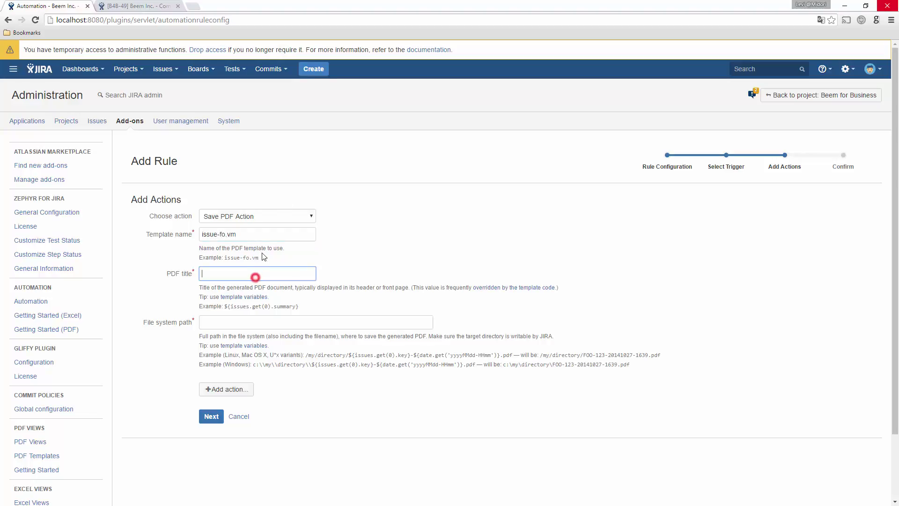
text(${issues.get(0).key} - backup)
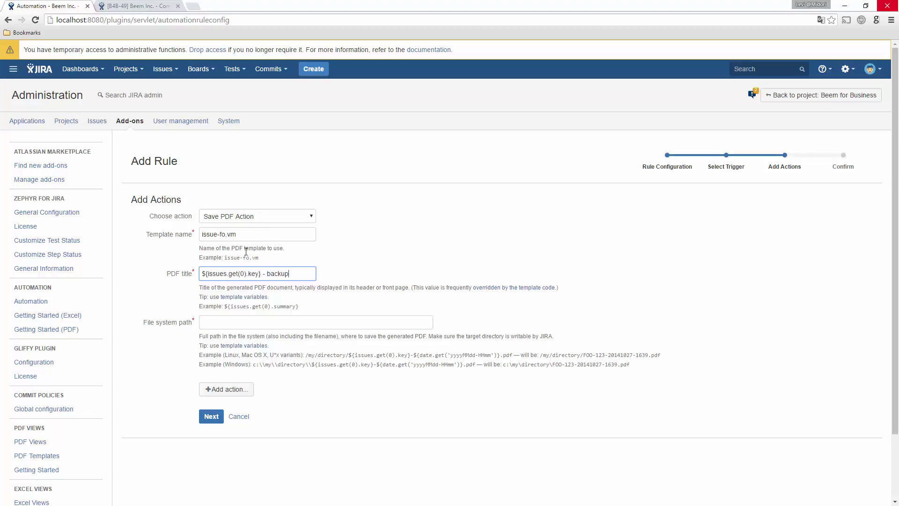
Set the path to c:\JIRA Data\Project B4B backup\${issues.get(0).key} - backup.pdf and save the rule.
click(226, 321)
text(c:\\J)
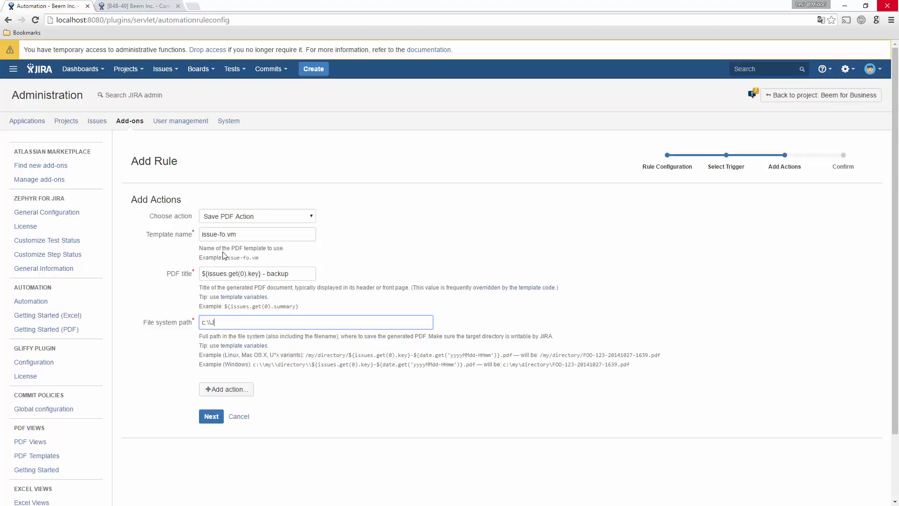
text(IRA Data\\Project B4B backup\\${}issues.get(0))
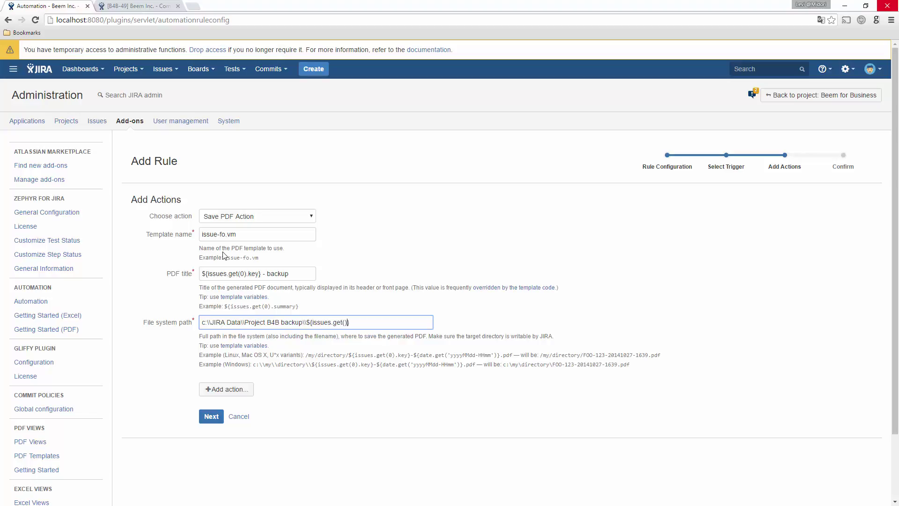
text(.key)
key(Right)
text(- backup.pdf)
click(208, 416)
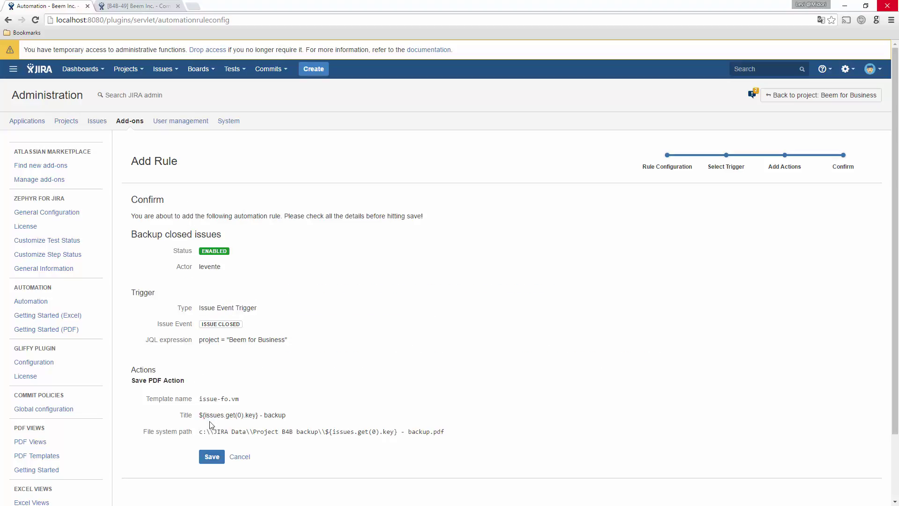
click(213, 457)
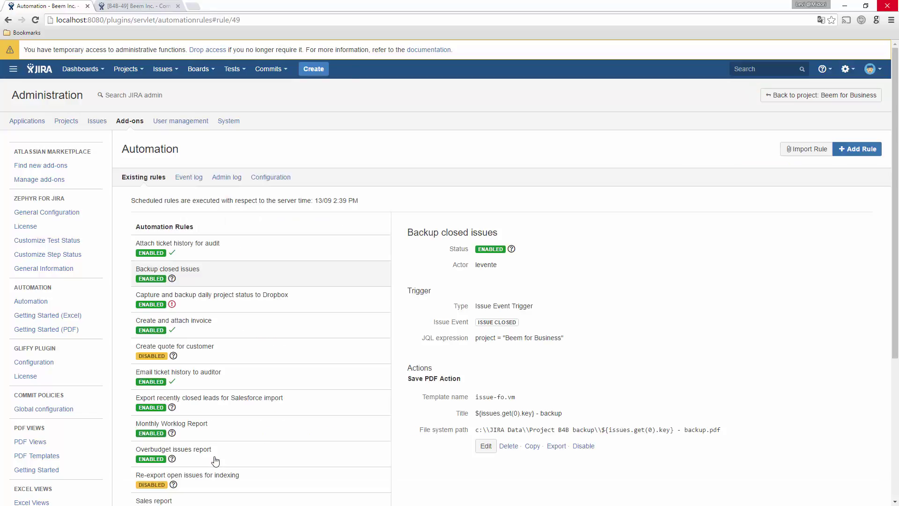
click(140, 7)
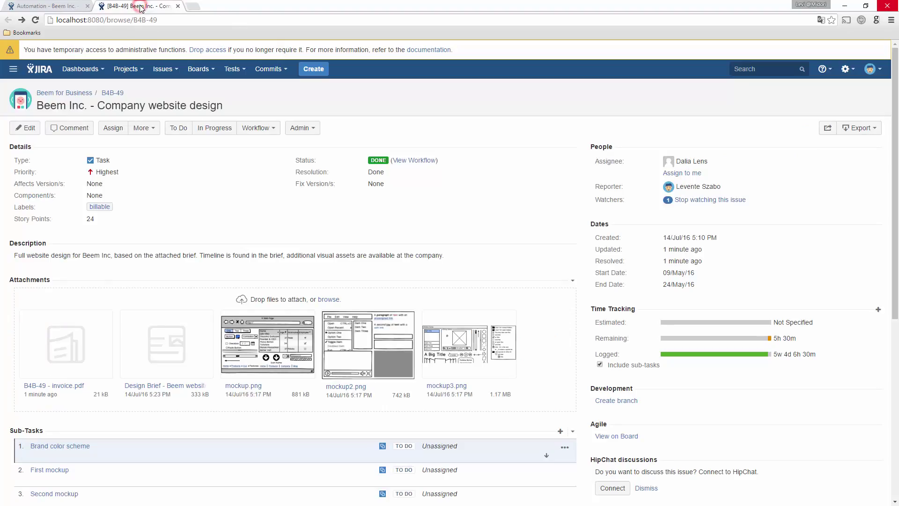
Move issue B4B-49 to Closed and bring up the Project B4B backup folder.
click(257, 128)
click(251, 155)
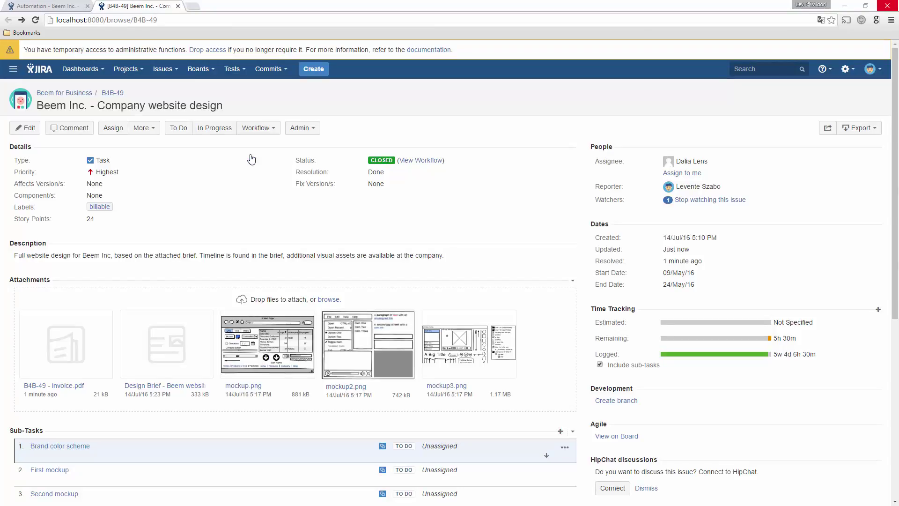
key(alt+Tab)
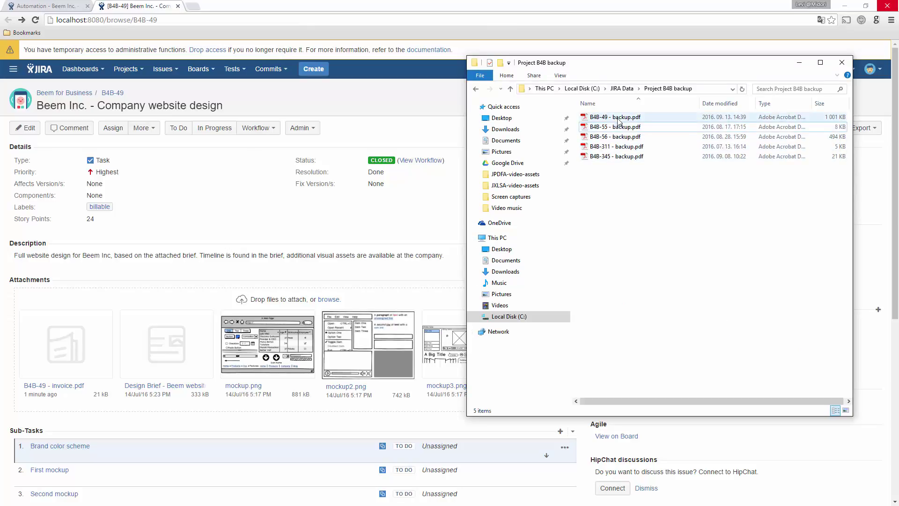
click(617, 117)
double_click(617, 117)
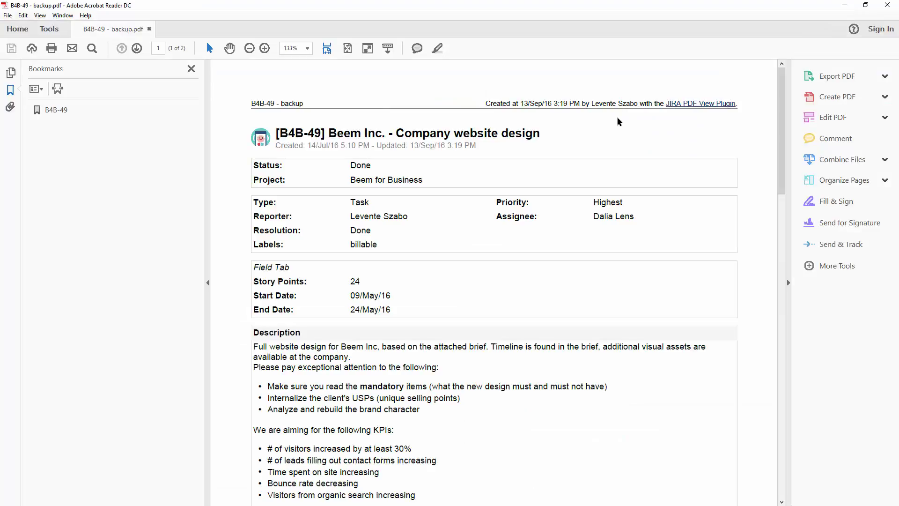
click(10, 108)
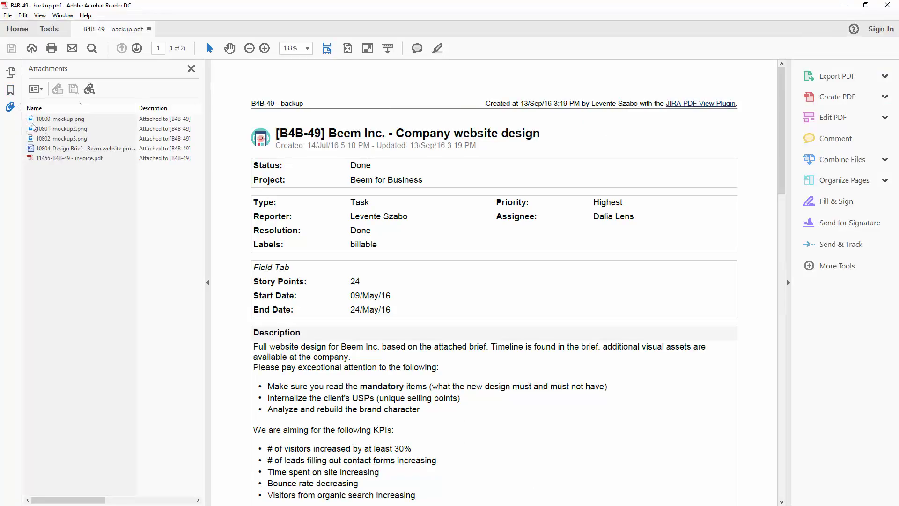
scroll(249, 188, down, 5)
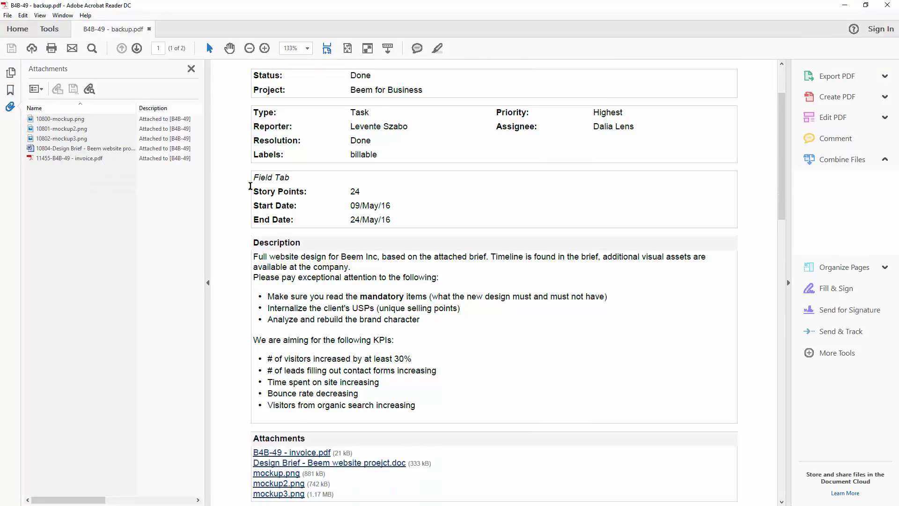
scroll(248, 188, down, 7)
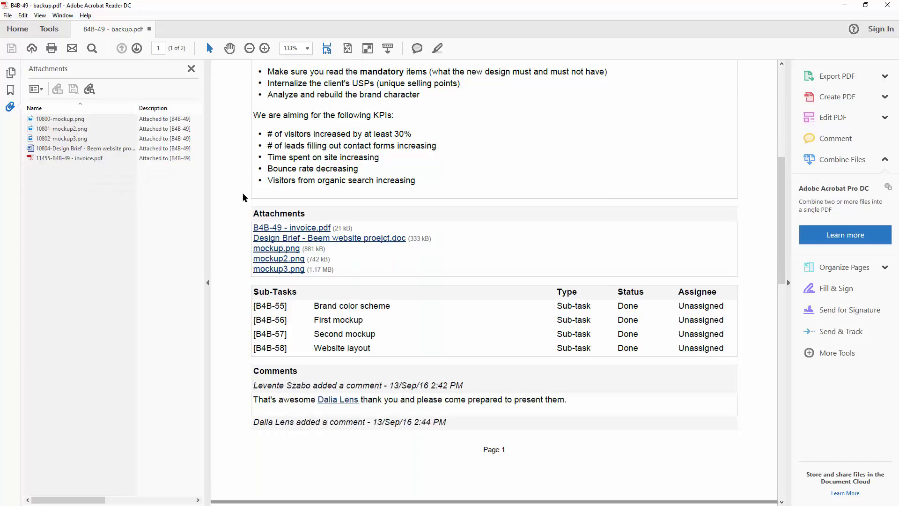
scroll(242, 198, down, 2)
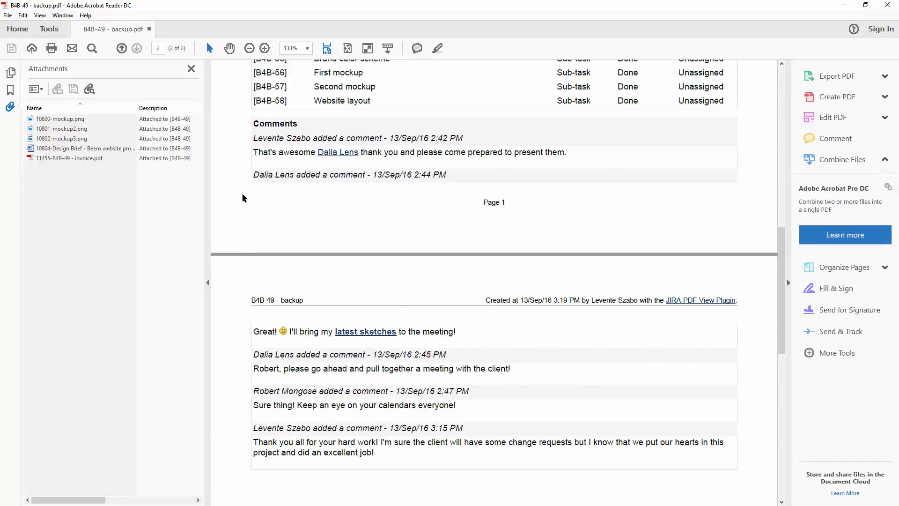
scroll(243, 197, up, 3)
scroll(242, 197, up, 8)
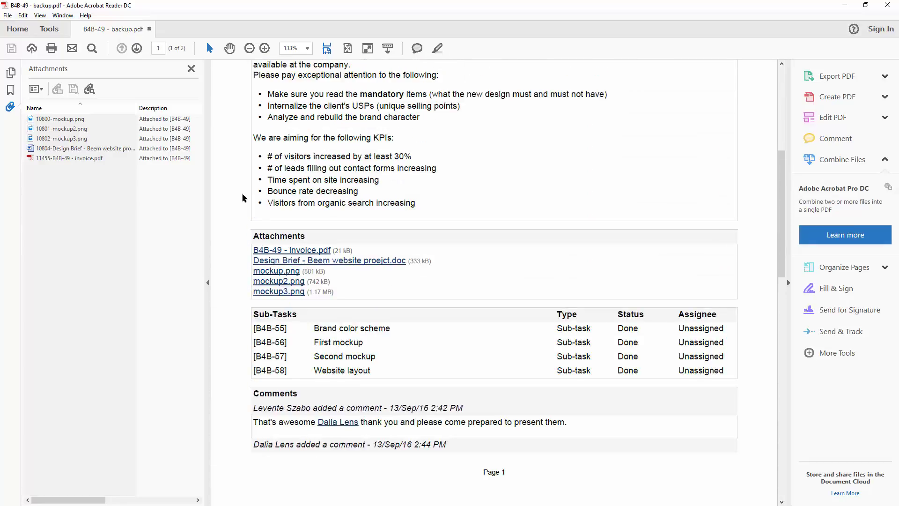
scroll(242, 197, up, 4)
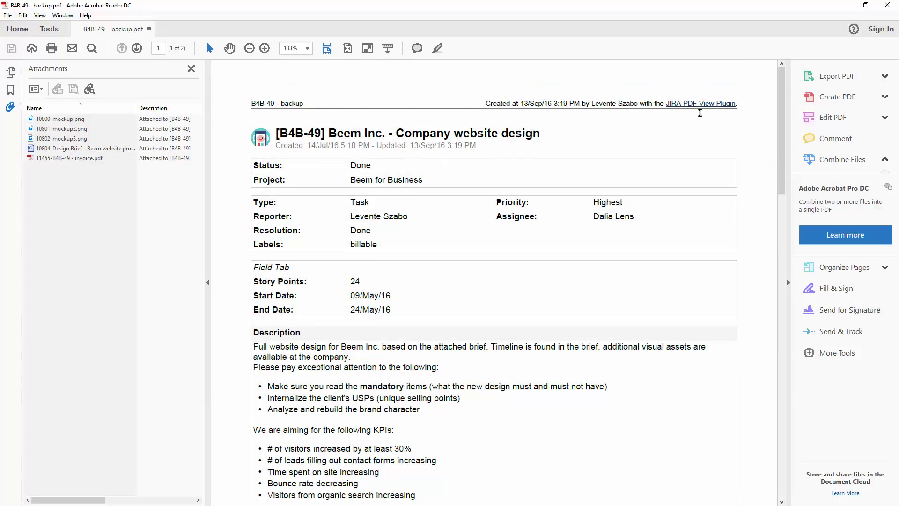
click(888, 5)
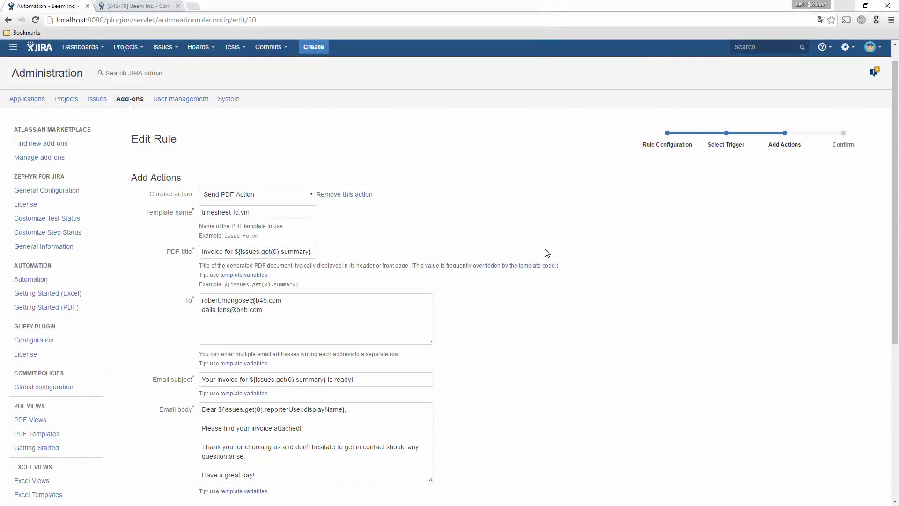
Scroll through the invoice rule's Send PDF Action and the 'Invoice sent to customer.' comment action.
scroll(625, 258, down, 2)
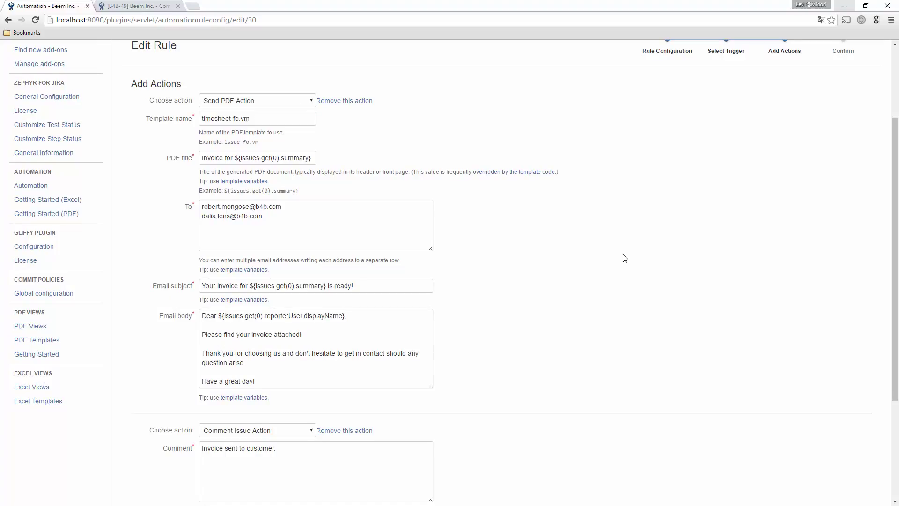
scroll(625, 258, down, 3)
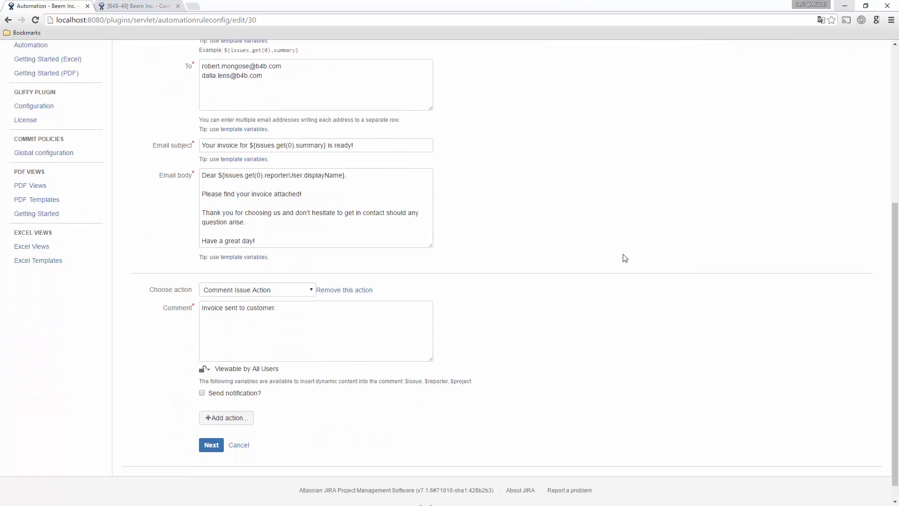